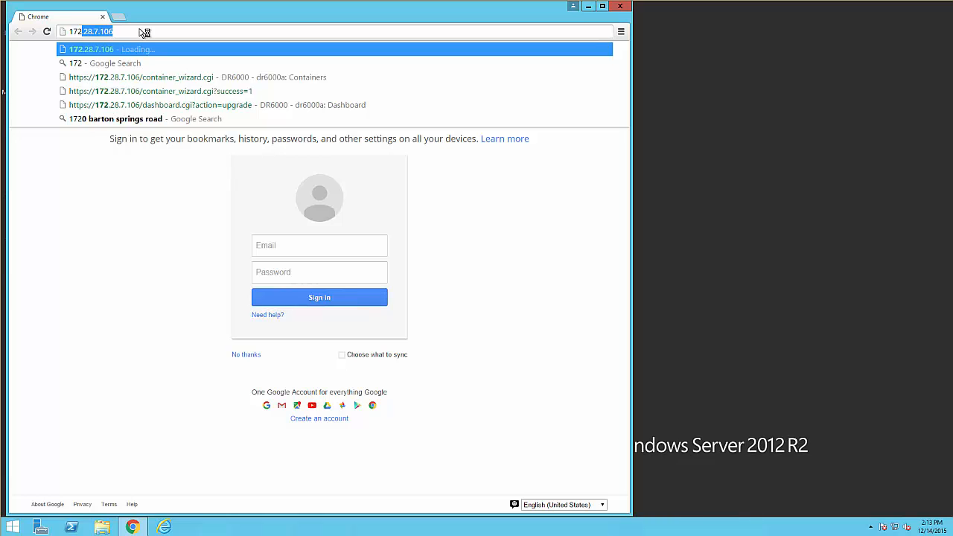
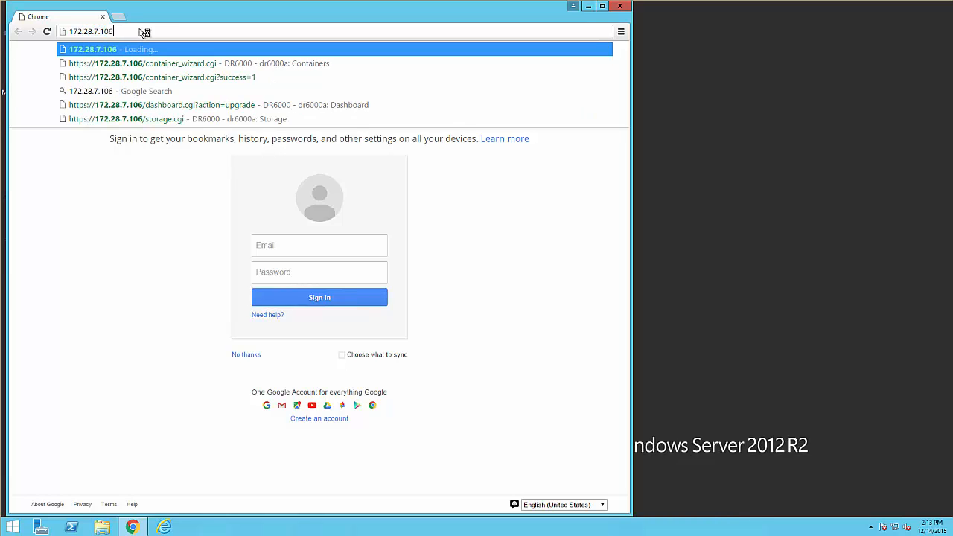
Step: Open the appliance at 2.28.7.106 and log in as administrator with the account password
key(Return)
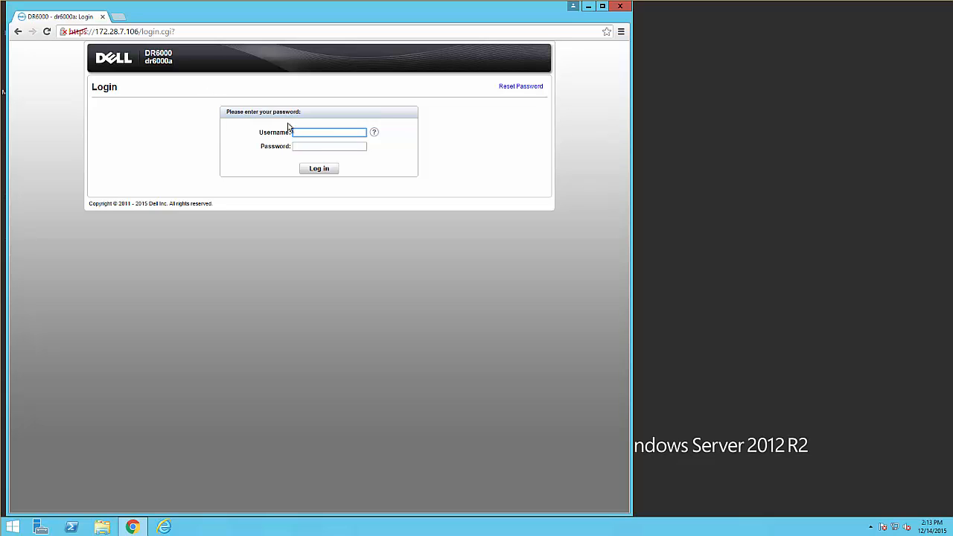
key(Tab)
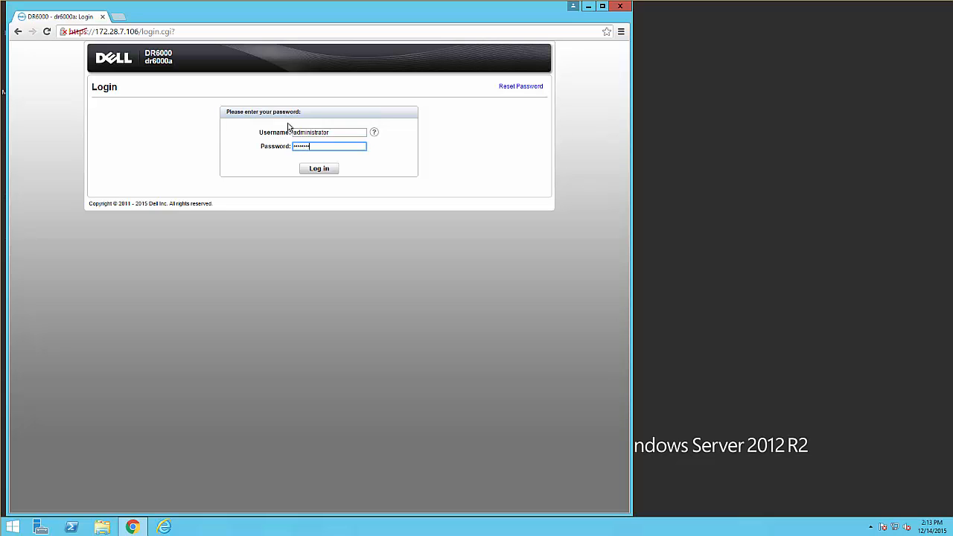
click(322, 169)
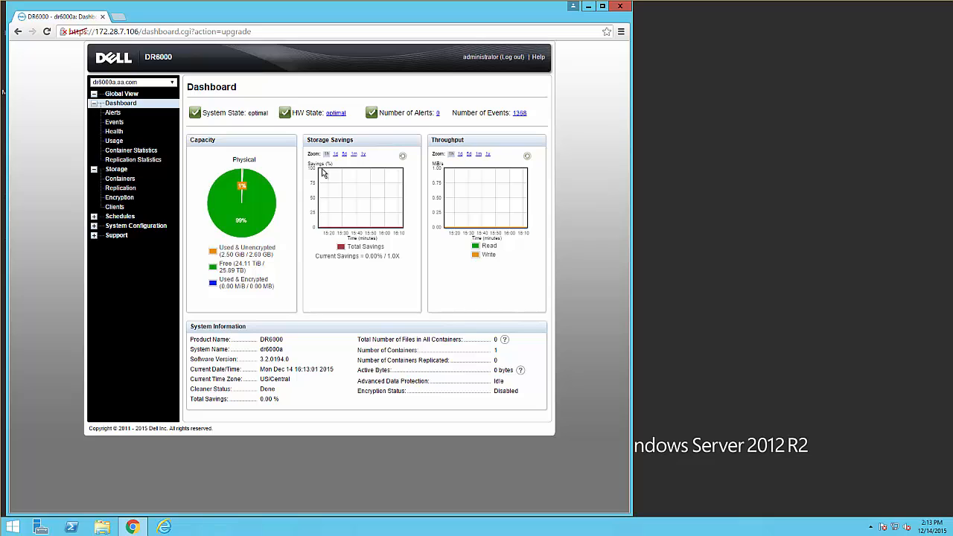
Step: Create a container named DPM1 under Storage > Containers as a Virtual Tape Library (VTL)
click(128, 181)
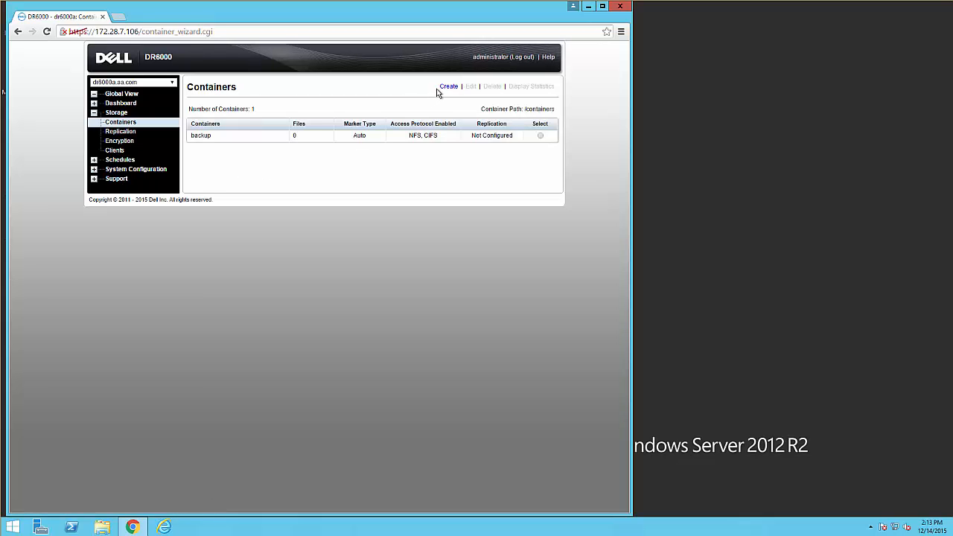
click(448, 87)
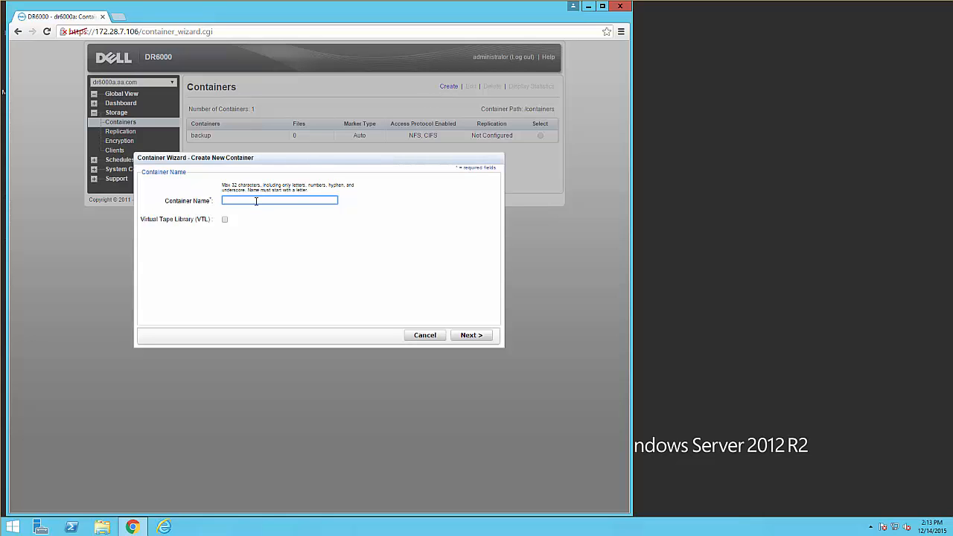
text(DPM1)
click(223, 219)
click(225, 220)
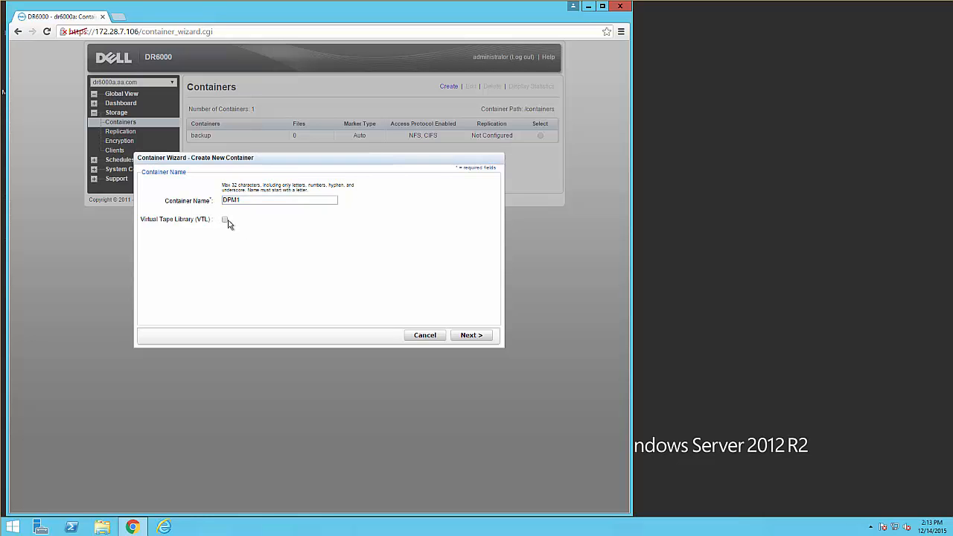
click(464, 335)
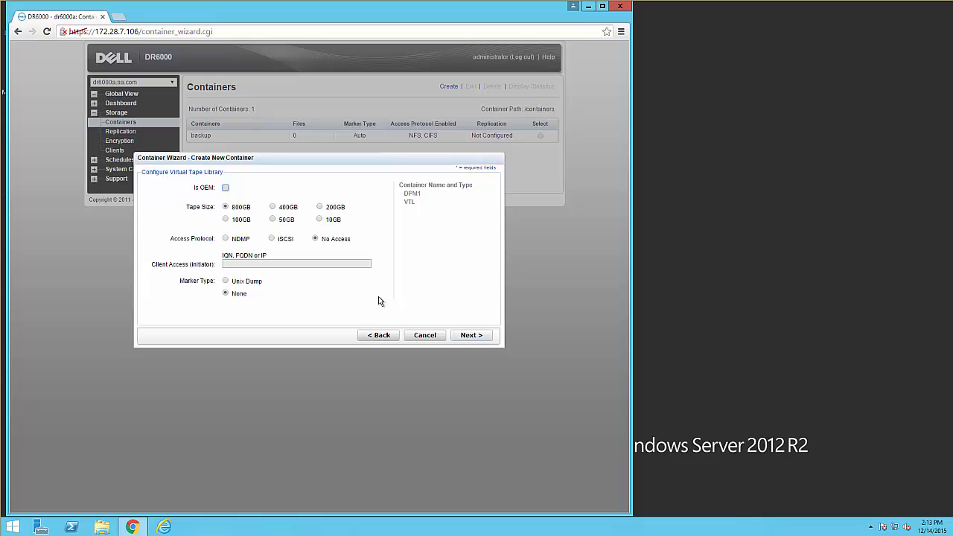
Step: Set the DPM1 library's access protocol to iSCSI, restricted to initiator 172.28.7.204
click(272, 239)
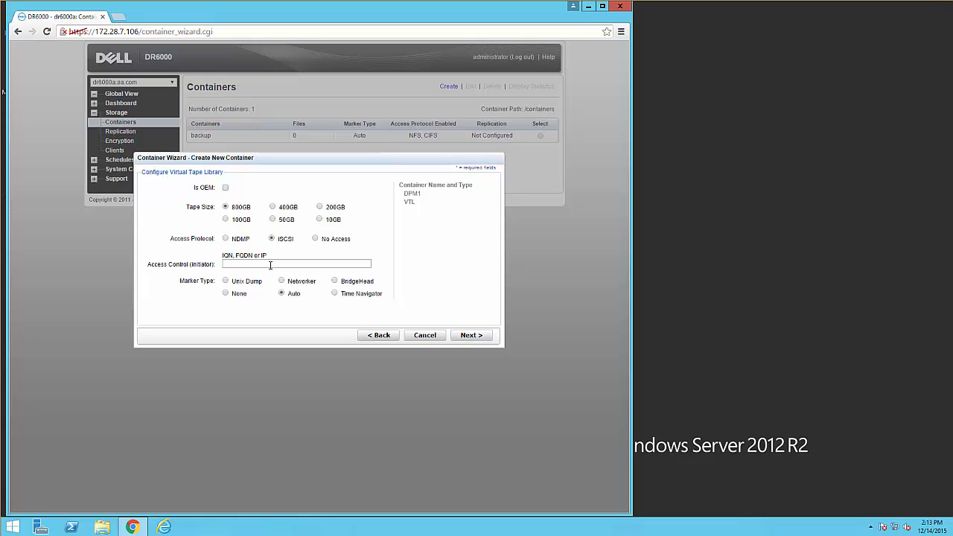
click(270, 266)
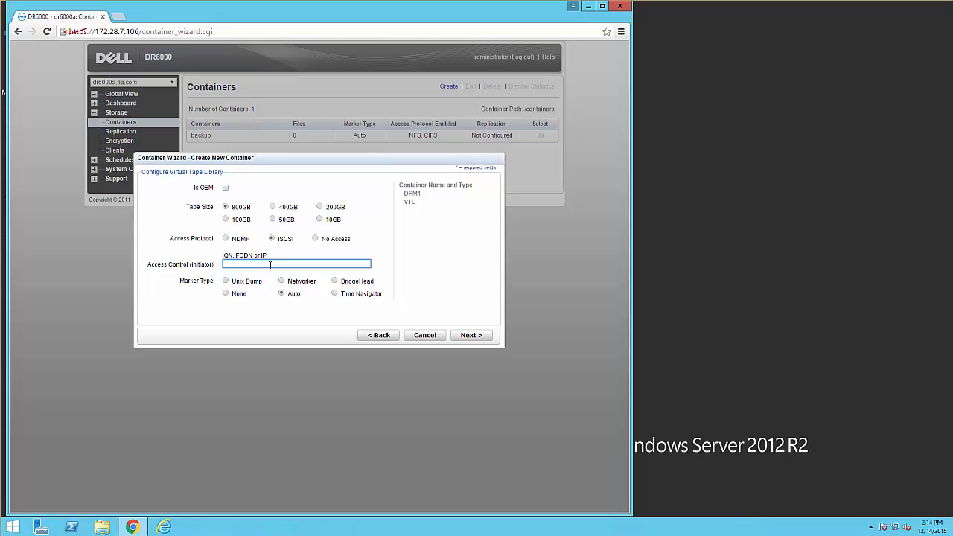
text(172.)
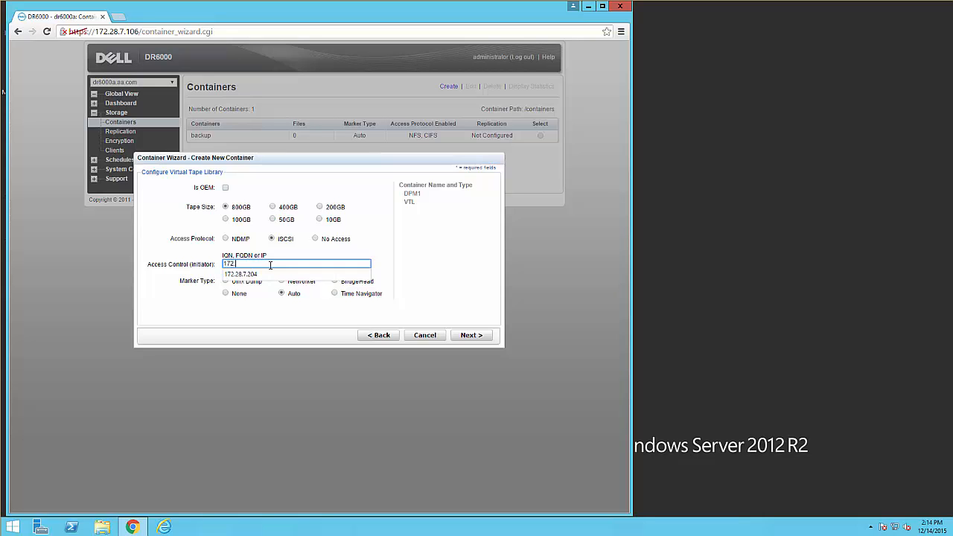
text(28.7.204)
click(270, 317)
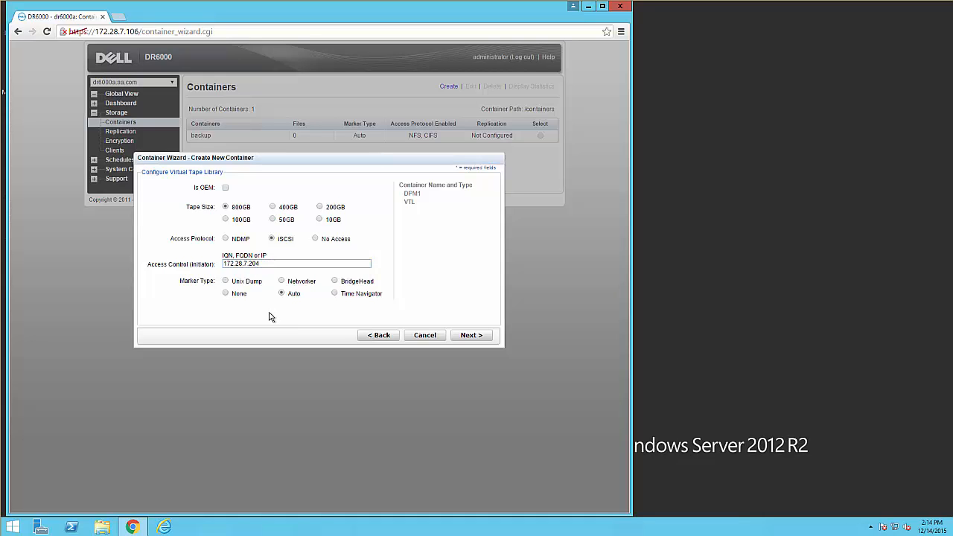
click(470, 335)
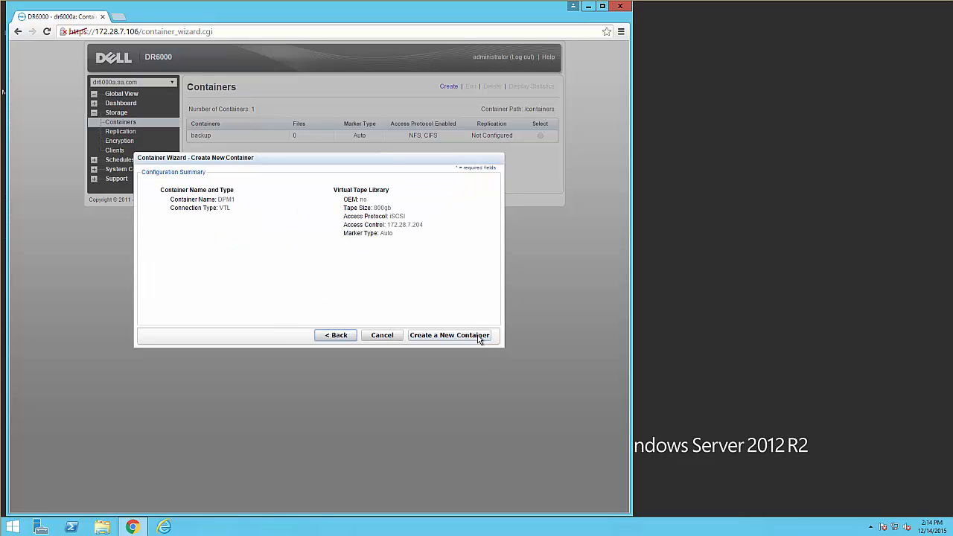
Step: Confirm the summary to create the DPM1 VTL iSCSI container
click(480, 337)
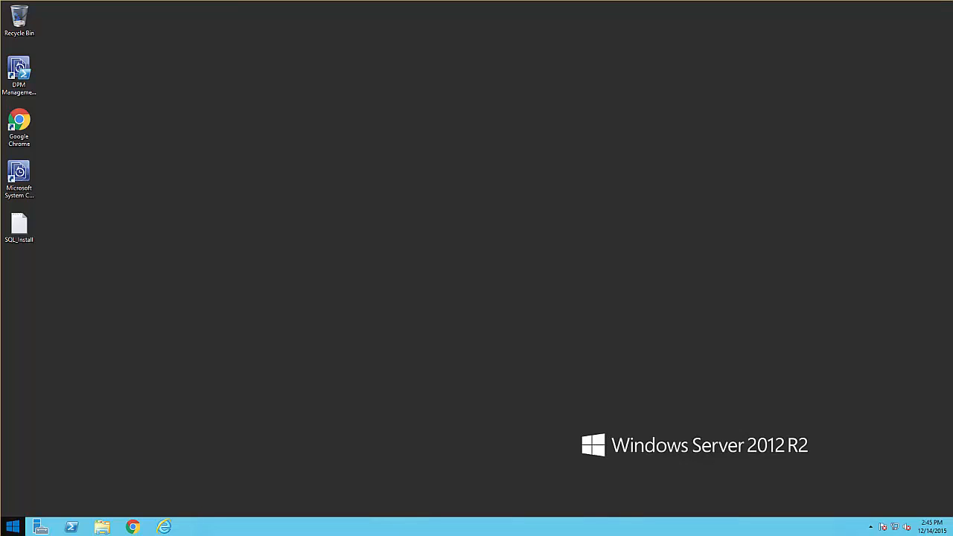
Step: Search for 'iscsi', launch iSCSI Initiator and start the Microsoft iSCSI service
key(super+x)
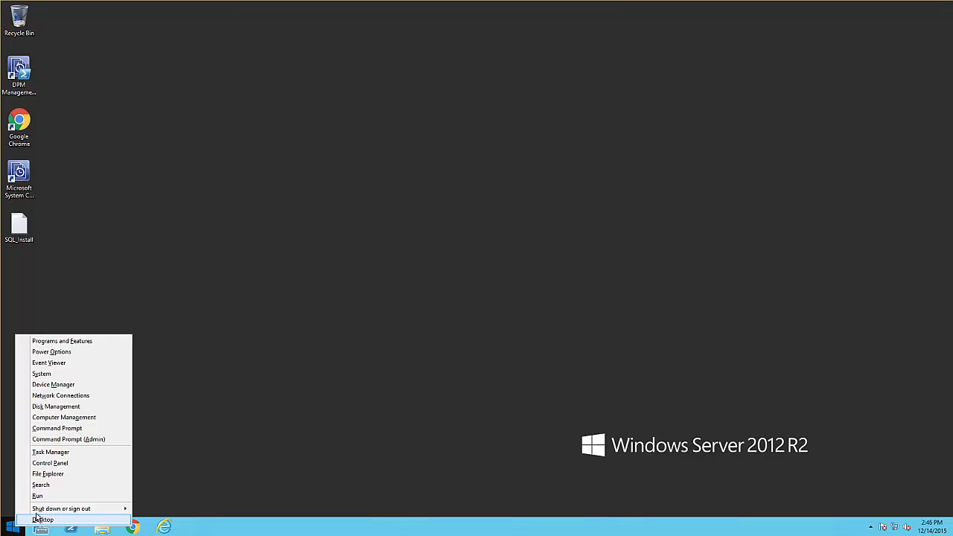
click(46, 488)
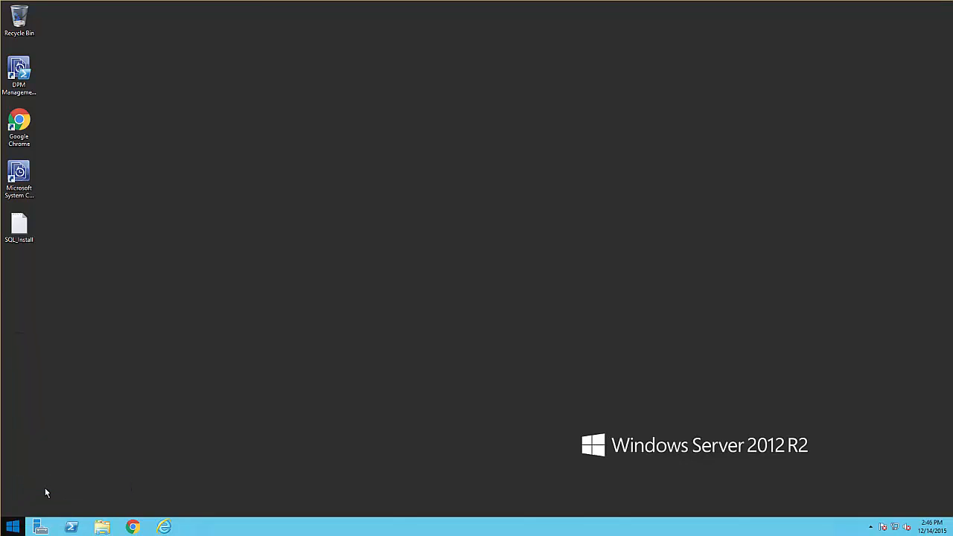
text(iscsi Initiator)
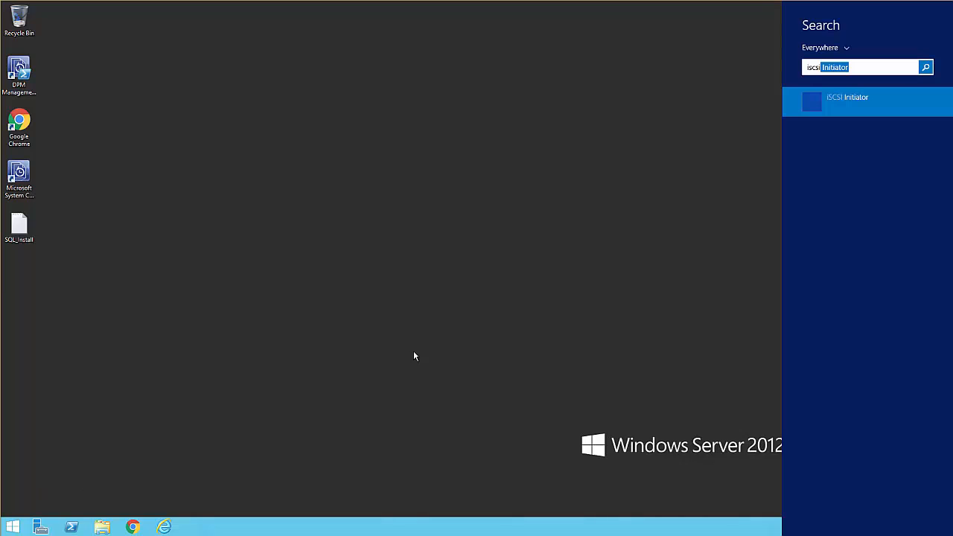
click(855, 103)
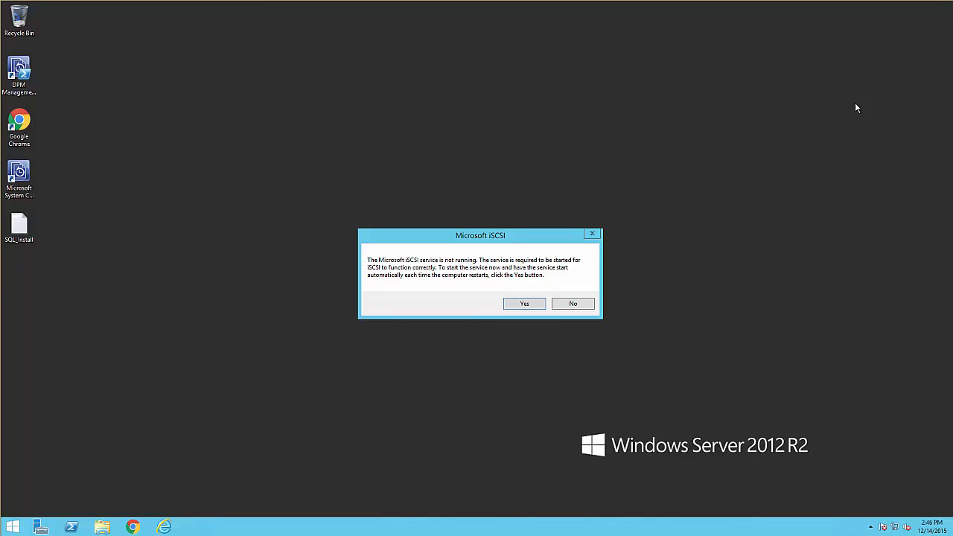
click(531, 305)
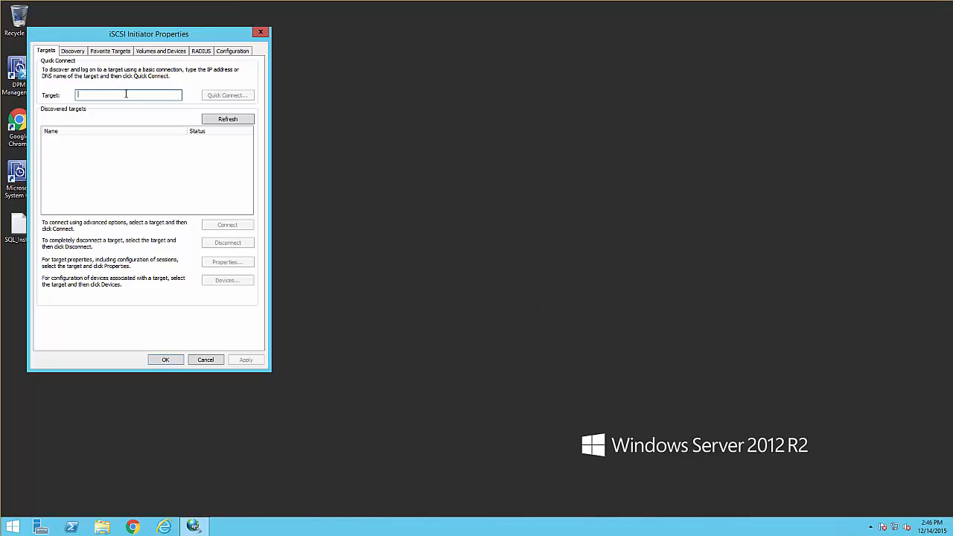
Step: Quick Connect to target address 172.28.7.106 to discover the DR6000 dpm1 target
text(172.)
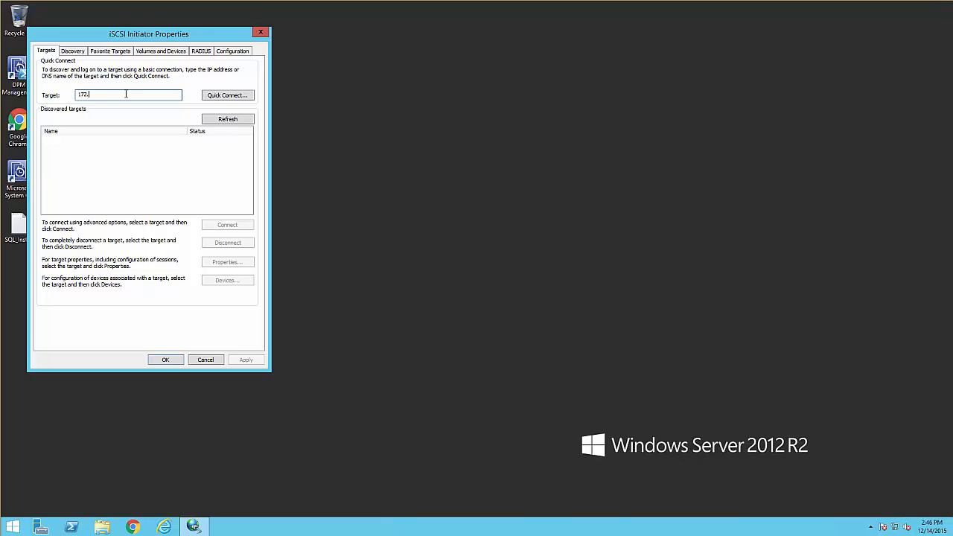
text(28.7.106)
click(225, 97)
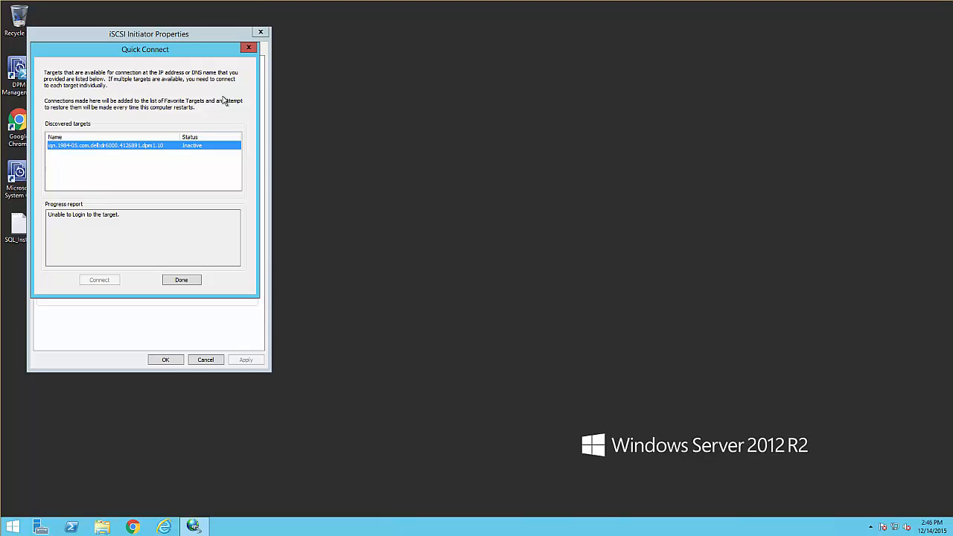
click(182, 281)
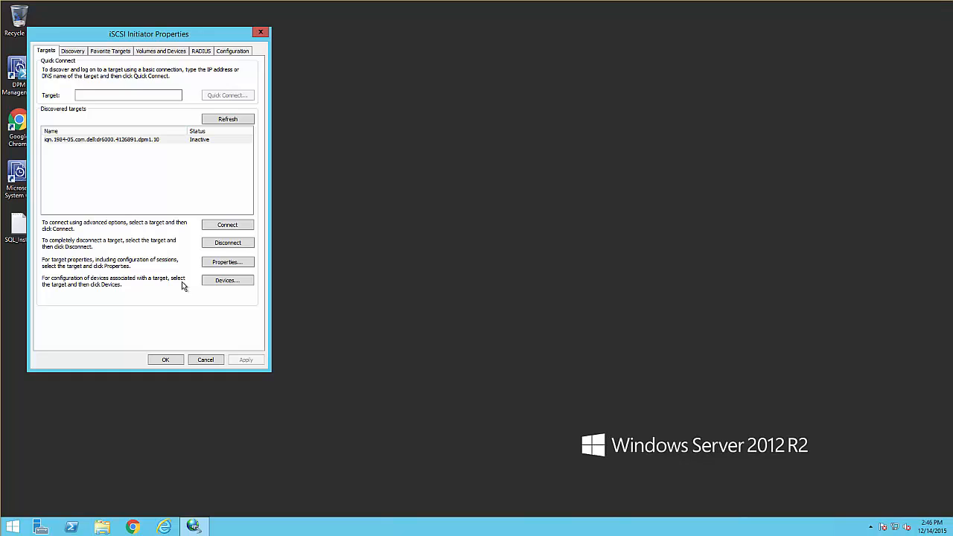
Step: Enable CHAP log on for the dpm1 target, entering the CHAP user name and target secret
click(142, 140)
click(223, 228)
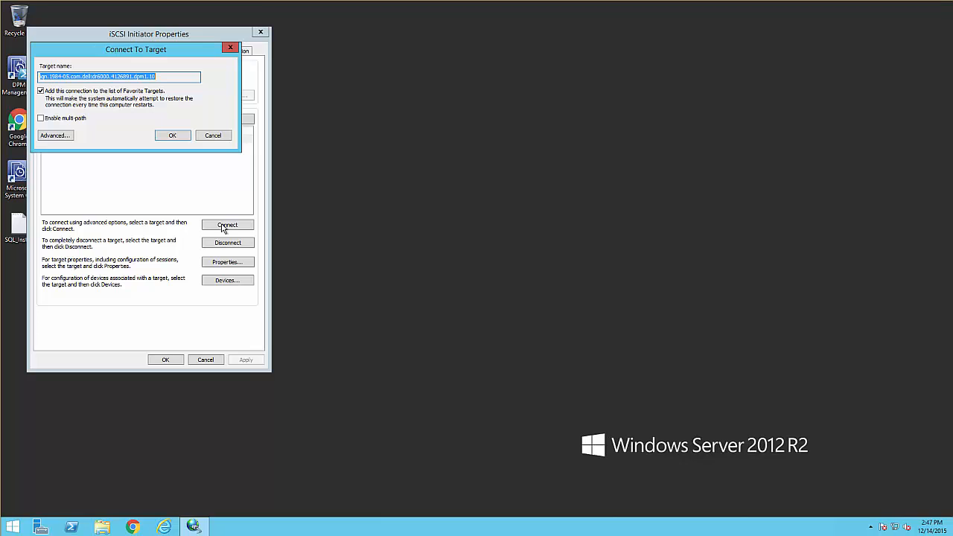
click(55, 135)
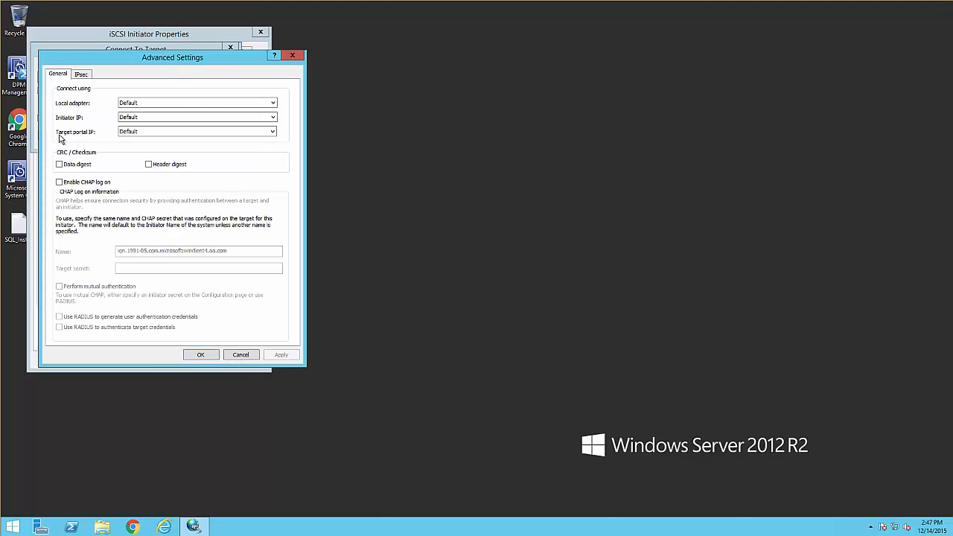
click(60, 183)
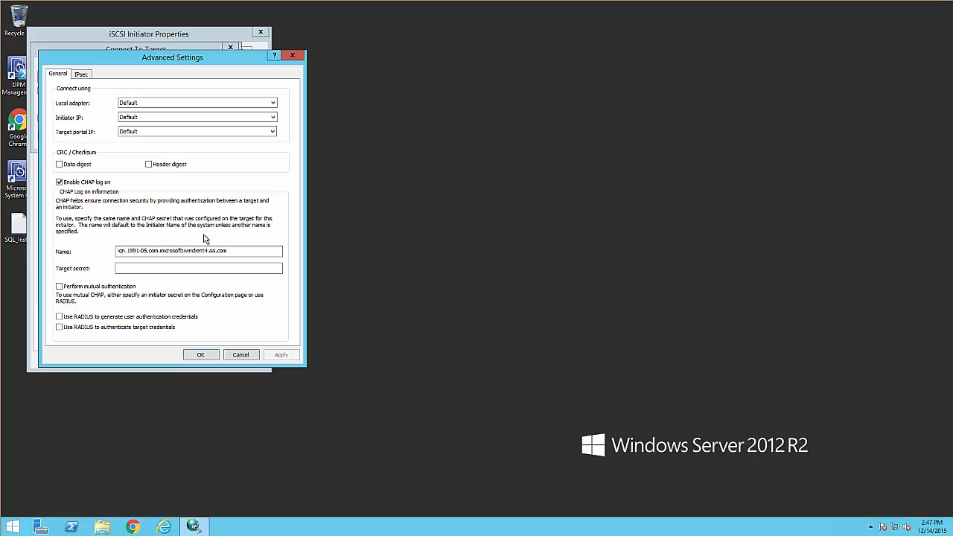
drag(231, 250, 105, 253)
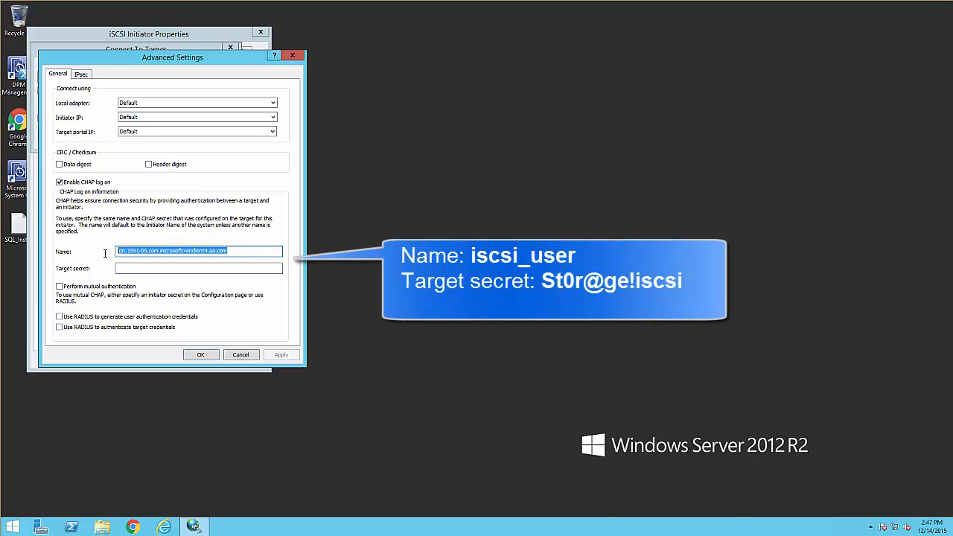
text(iscsi)
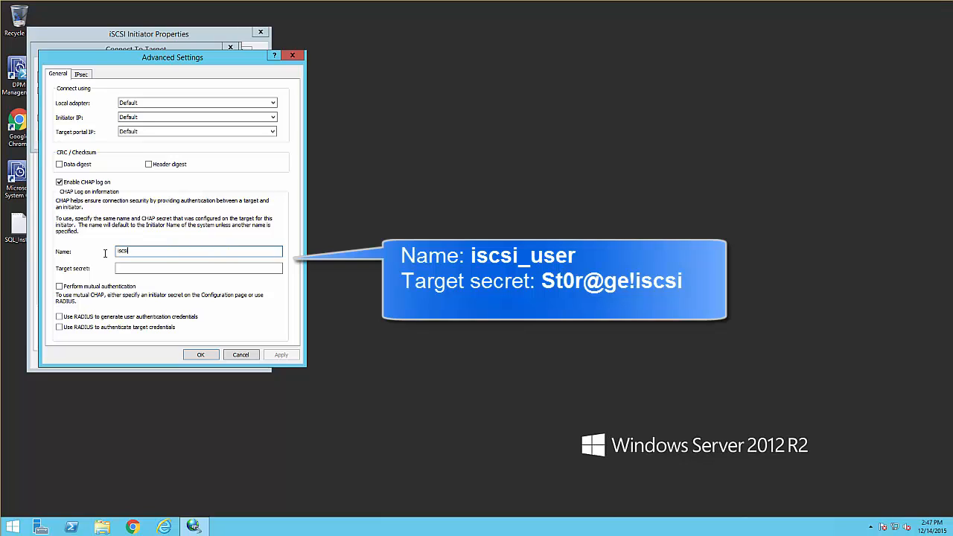
text(_user)
click(131, 267)
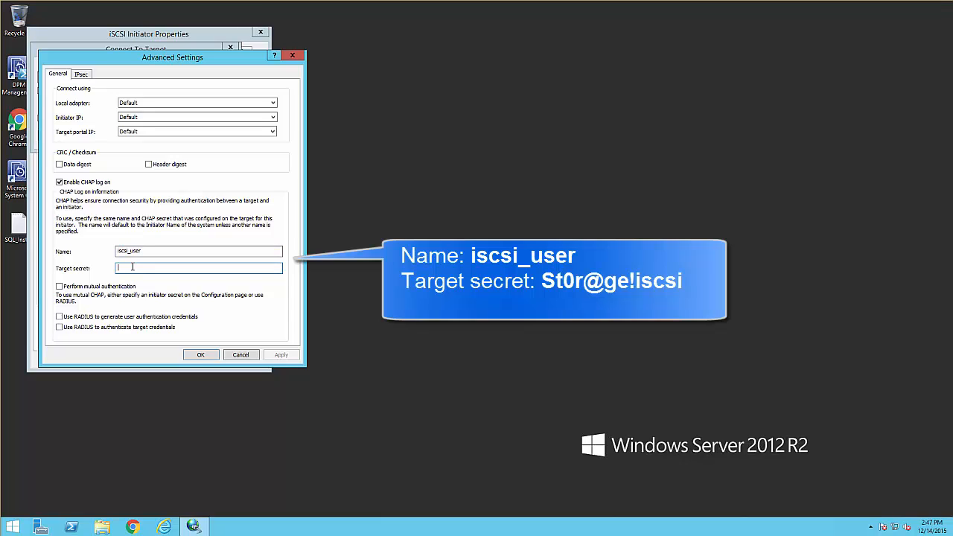
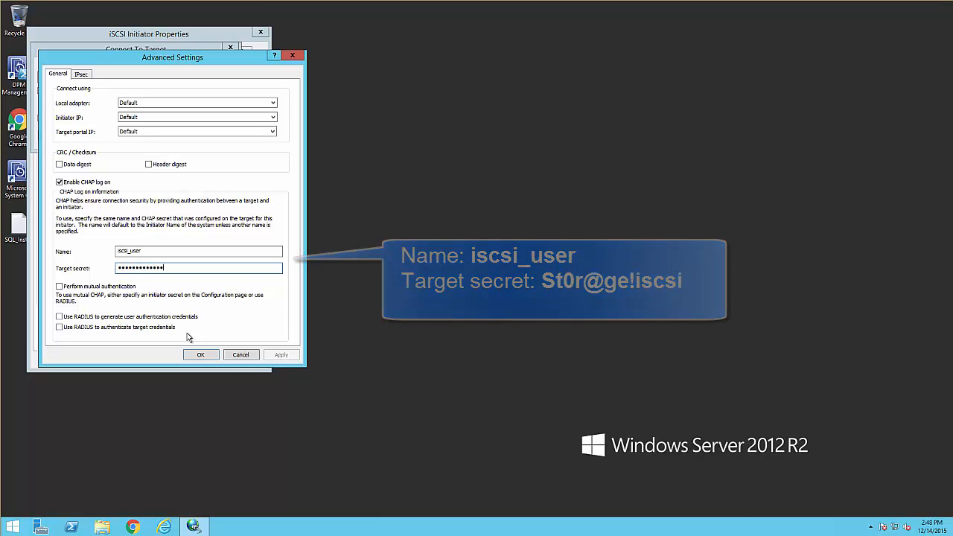
click(200, 356)
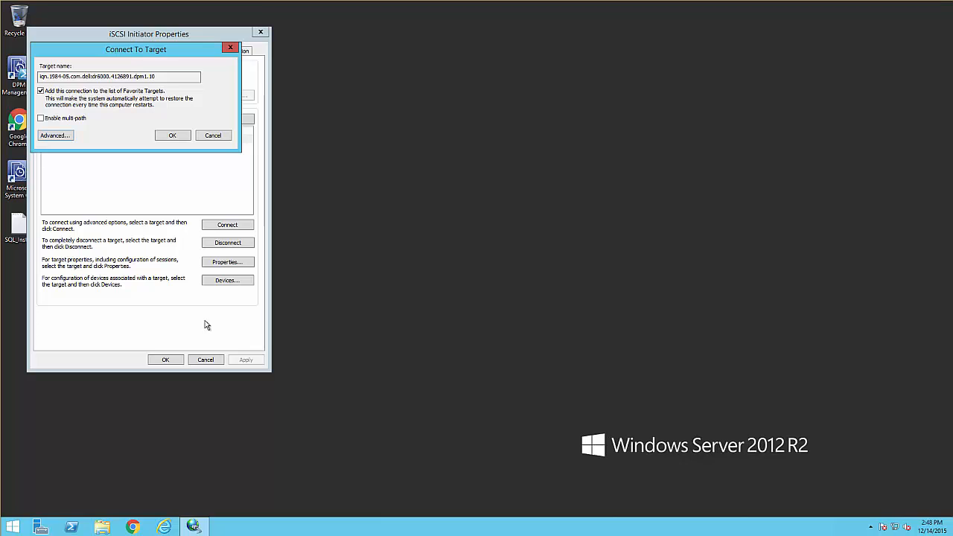
Step: Connect to the dpm1 target, then close iSCSI Initiator Properties
click(173, 136)
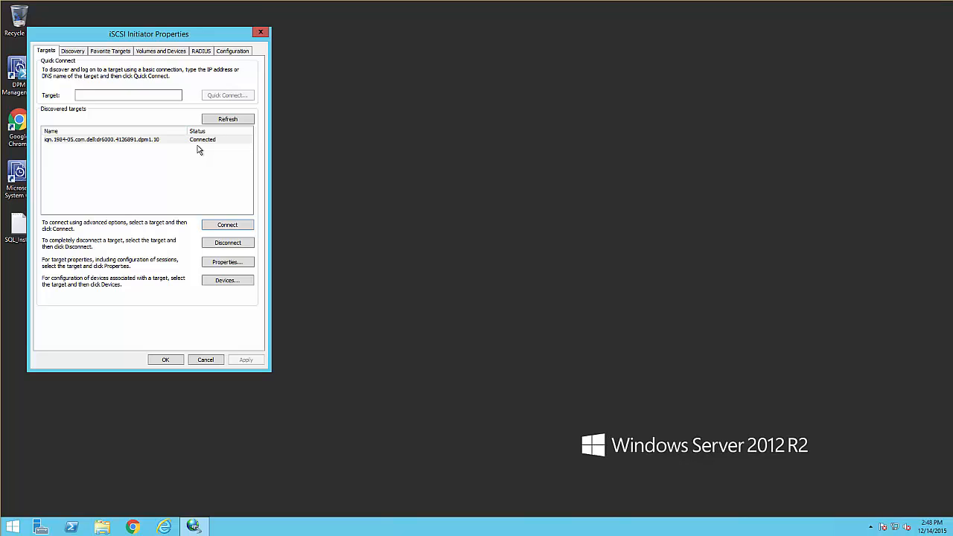
click(167, 360)
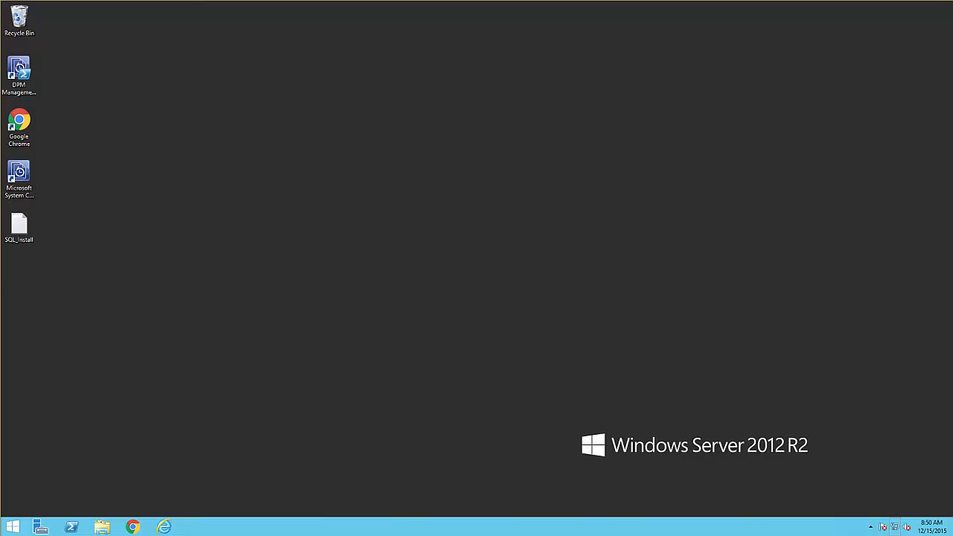
Step: In Chrome, load the Fix Central link and continue with the IBMTape.x64_w12R2_6248_WHQL_Cert fix
click(133, 527)
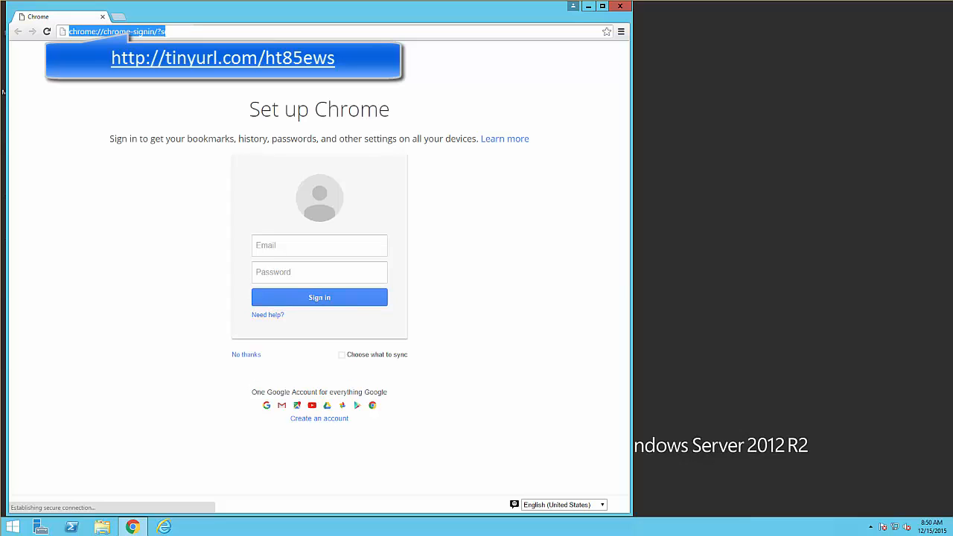
key(ctrl+v)
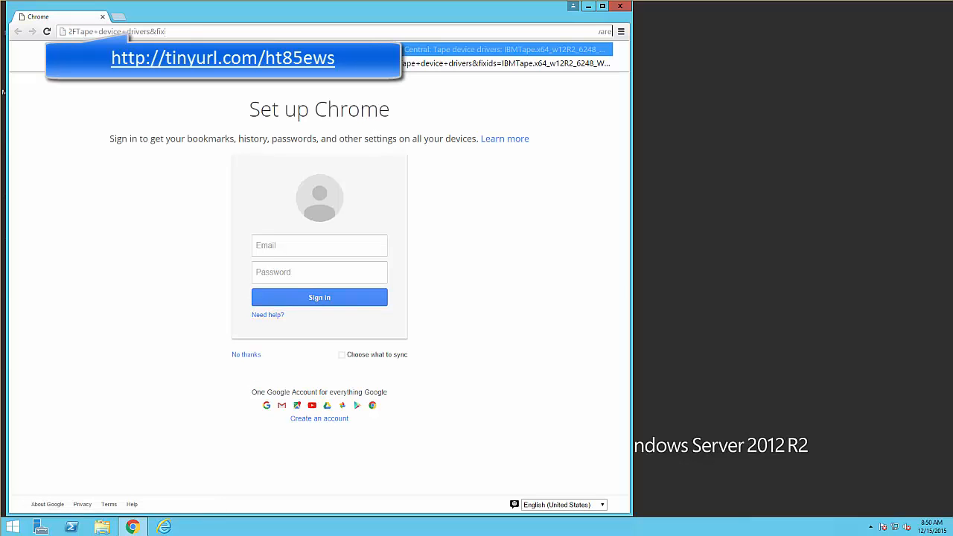
key(Return)
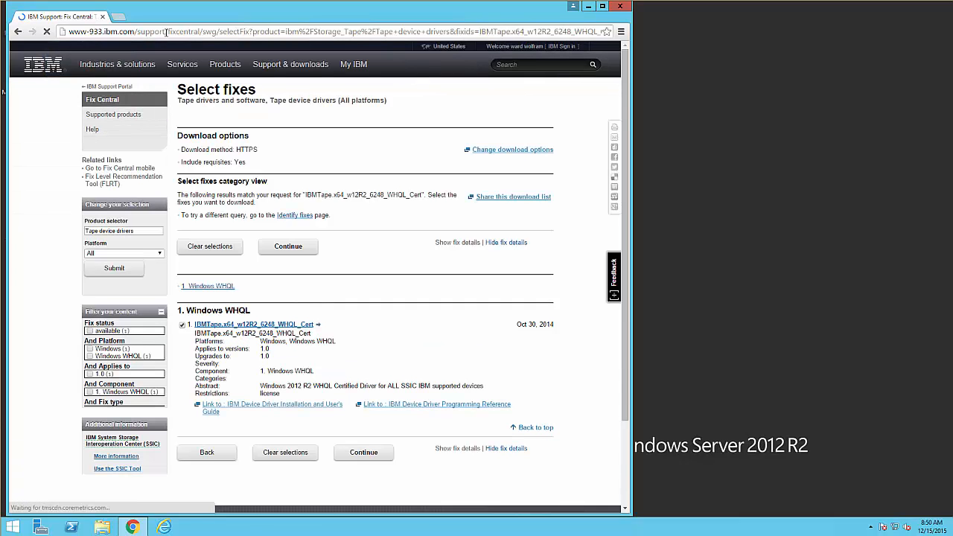
click(362, 453)
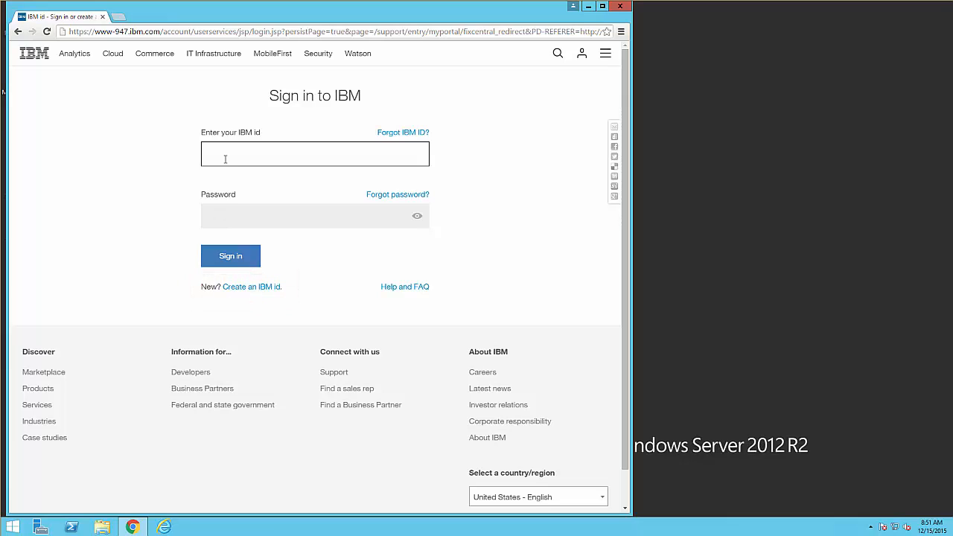
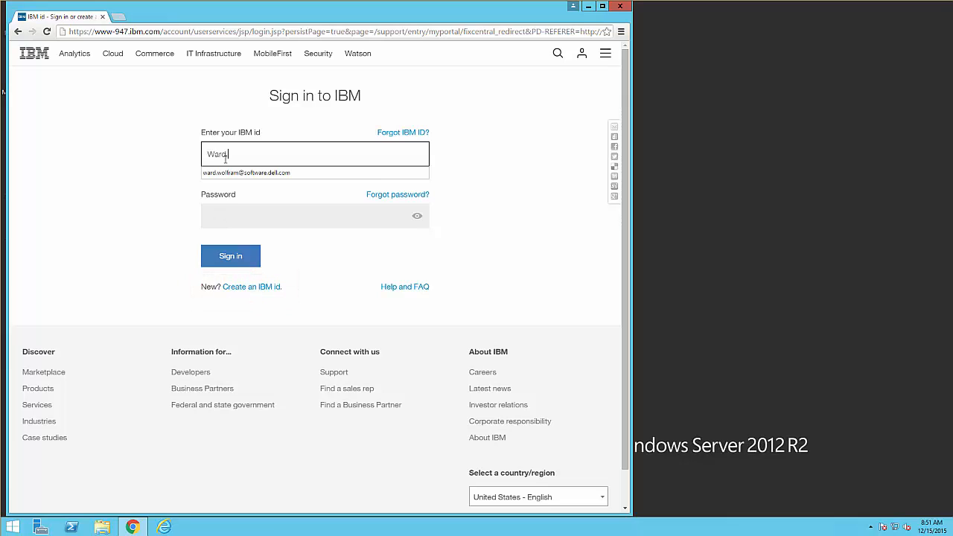
Step: Sign in to Fix Central with the IBM id e-mail and password, then accept the licence terms
key(Tab)
text(•••••••••)
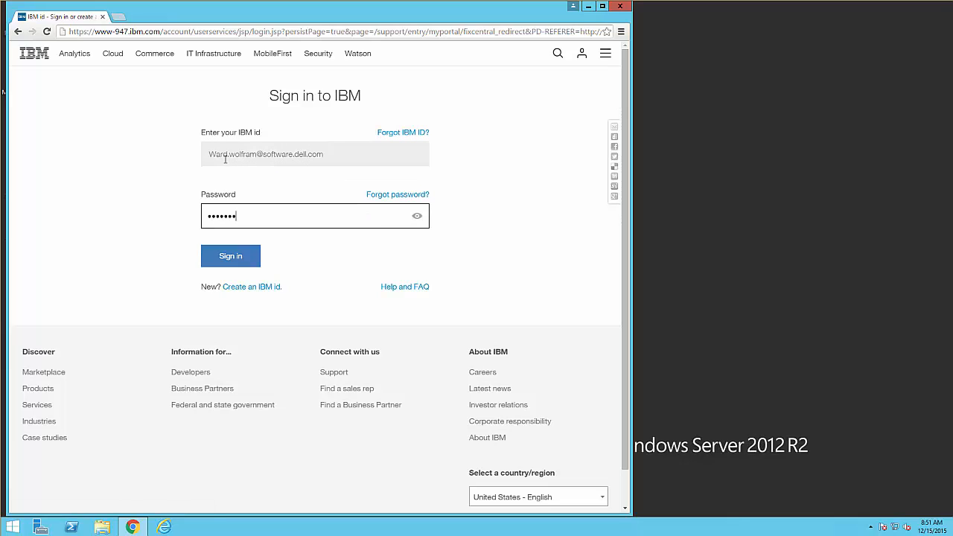
key(Return)
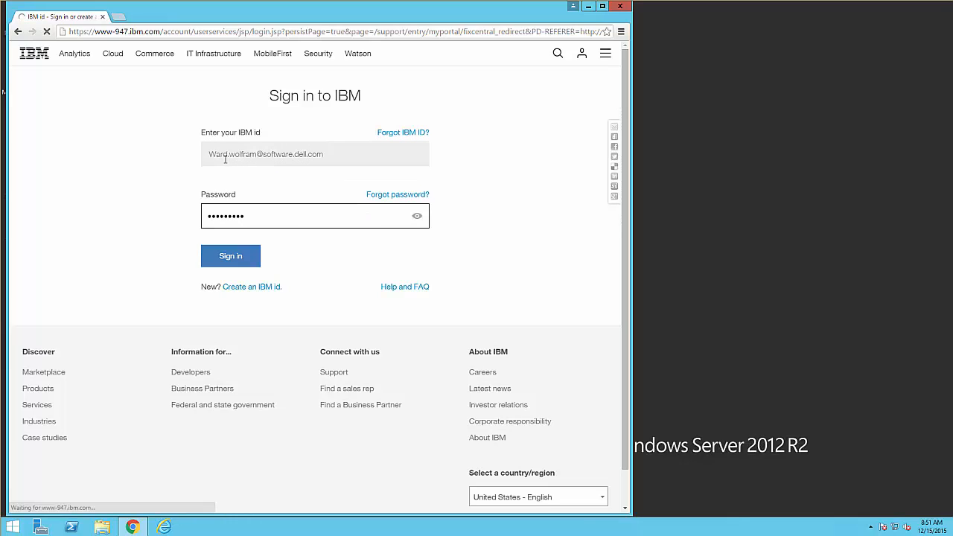
click(238, 257)
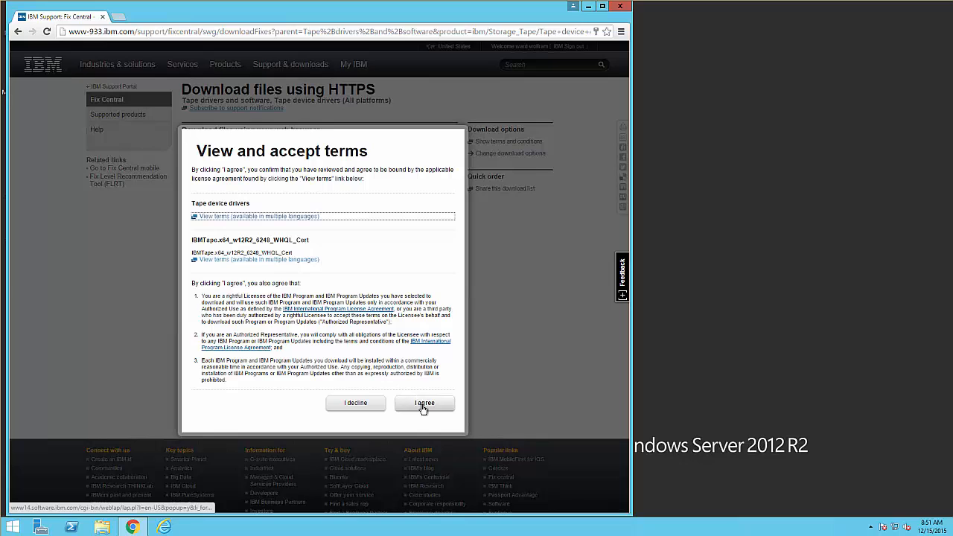
click(423, 406)
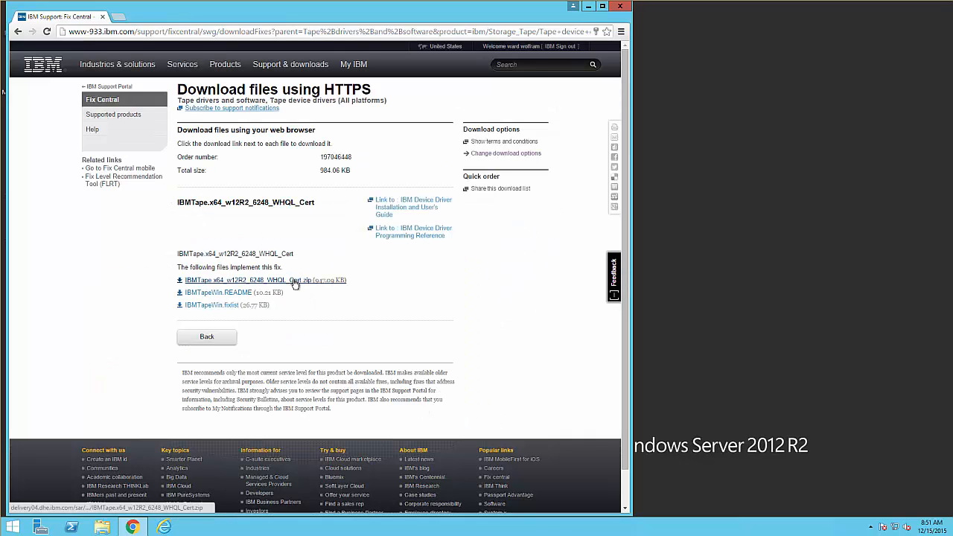
Step: Download IBMTape.x64_w12R2_6248_WHQL_Cert.zip and show it in its Downloads folder
click(295, 282)
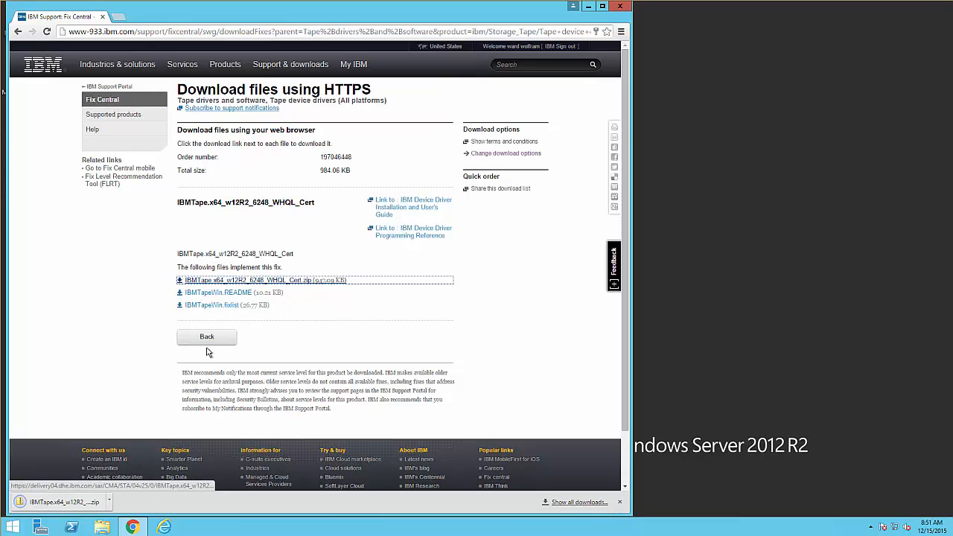
click(110, 502)
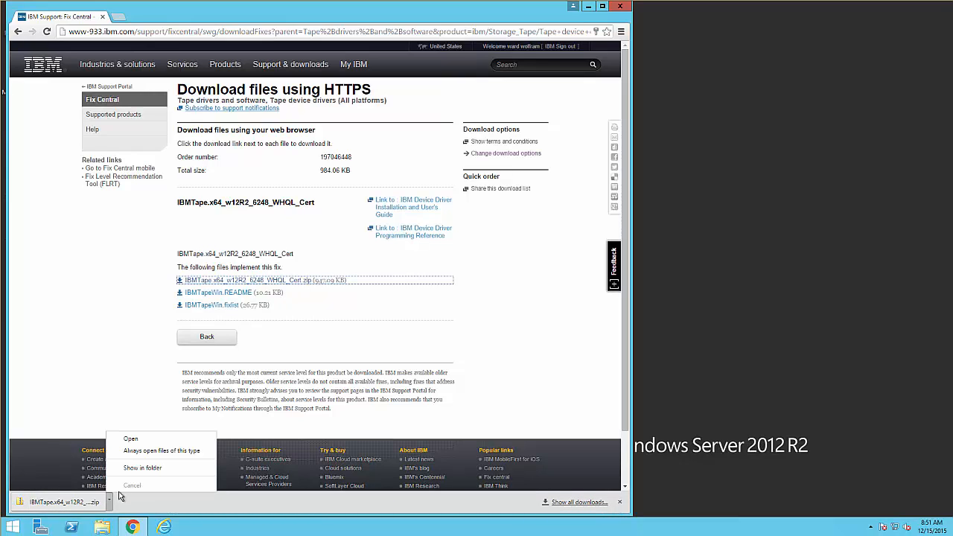
click(135, 468)
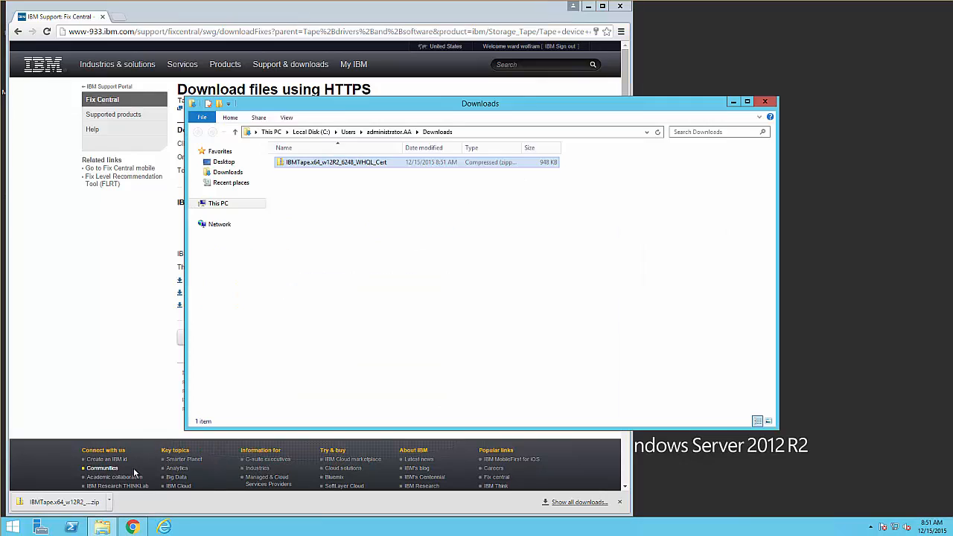
Step: Extract the IBM tape driver zip into its own folder
right_click(329, 168)
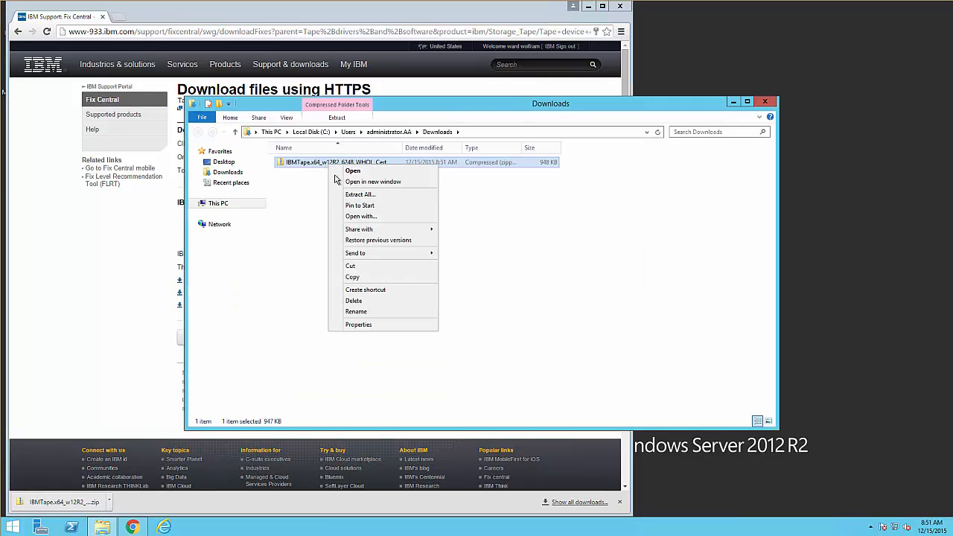
click(360, 194)
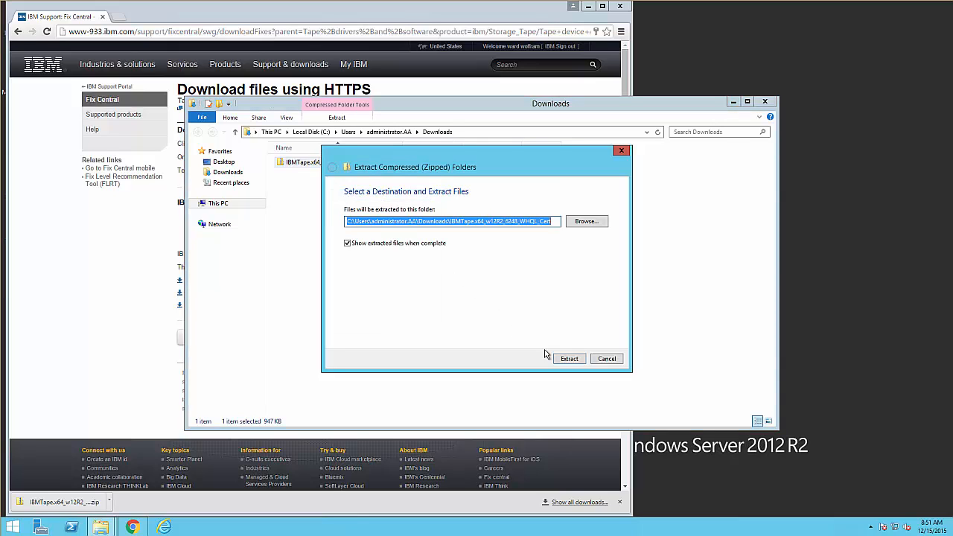
click(572, 360)
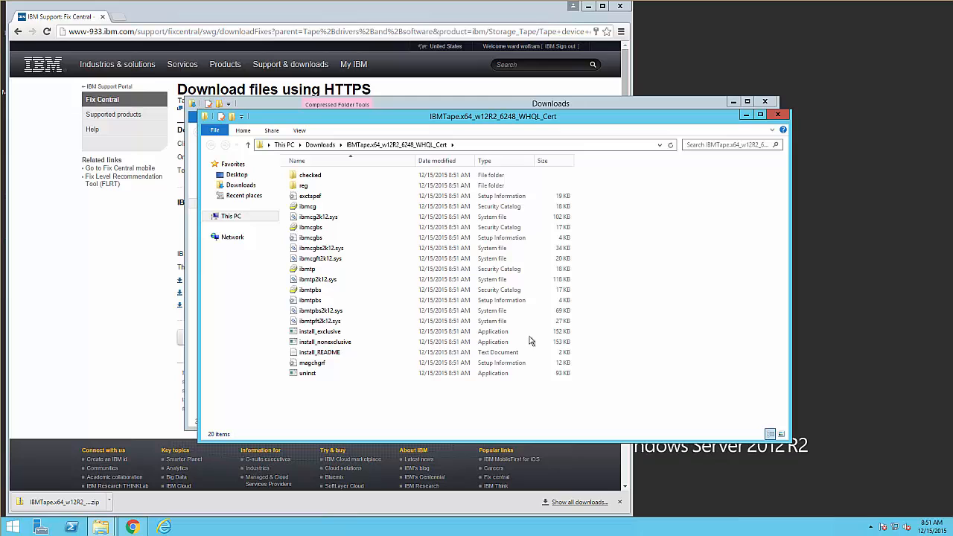
Step: Run install_nonexclusive to install the IBM tape drivers and acknowledge the success message
double_click(349, 344)
click(497, 277)
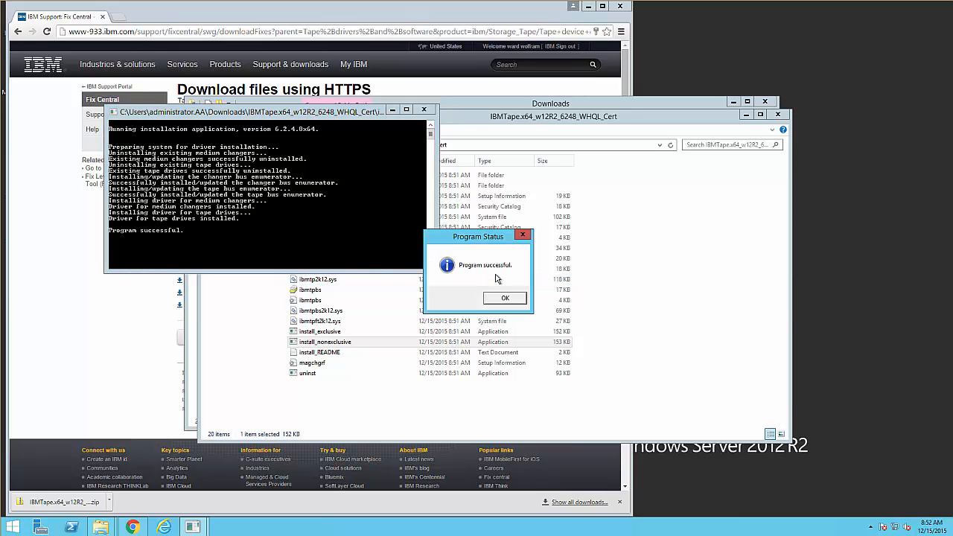
click(505, 299)
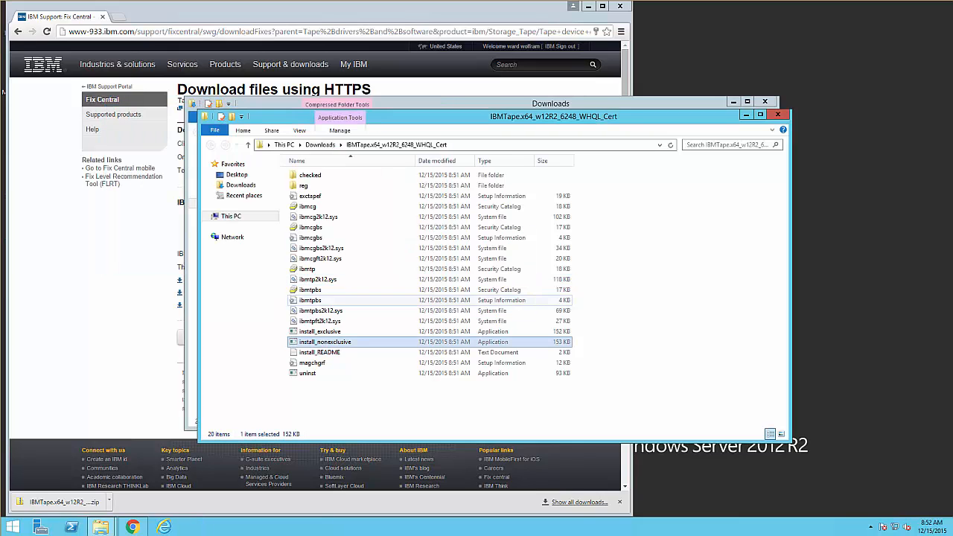
Step: Close both File Explorer windows and the IBM Fix Central page
click(778, 114)
click(765, 101)
click(620, 6)
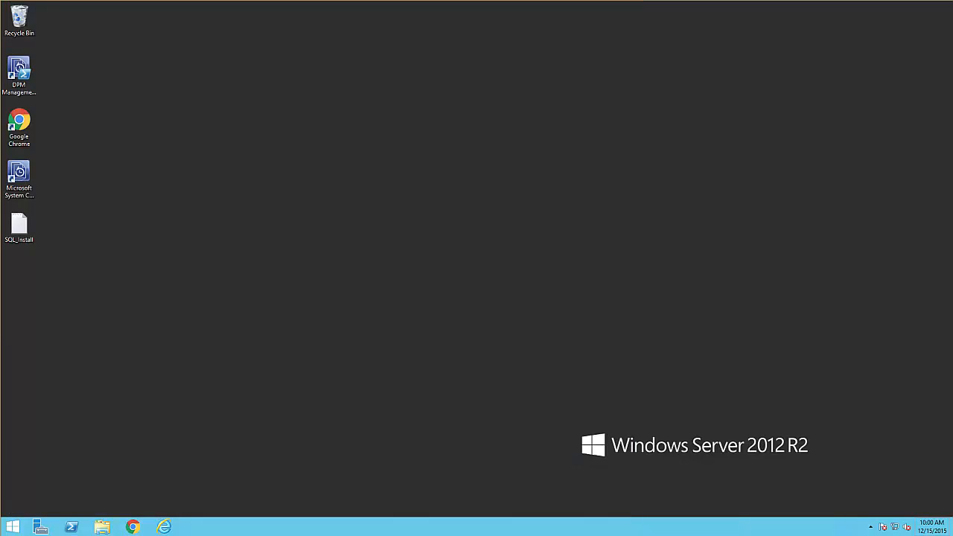
Step: In Internet Explorer, search Microsoft Update Catalog for 'storagetek library'
click(165, 527)
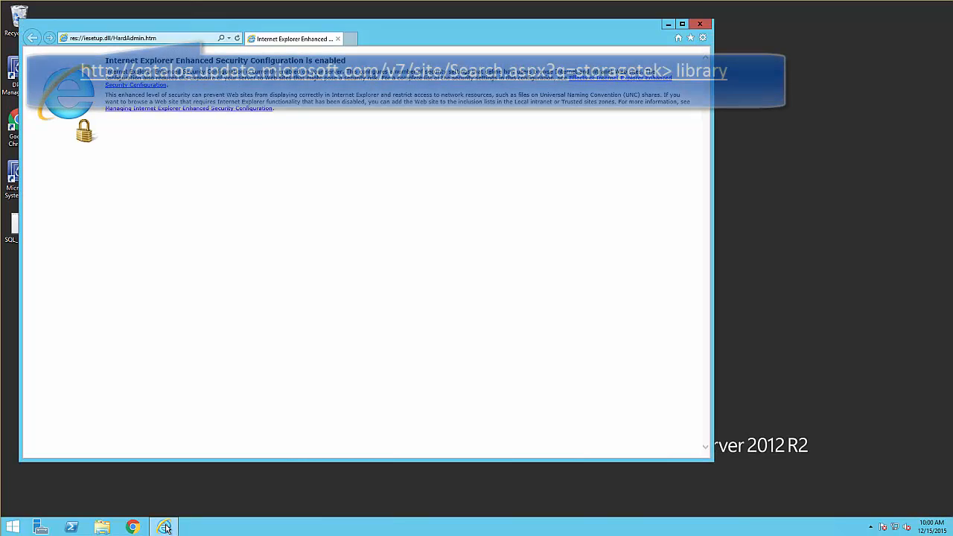
click(156, 38)
text(http://catalog.update.microsoft.com/v7/site/Search.aspx?q=storagetek library)
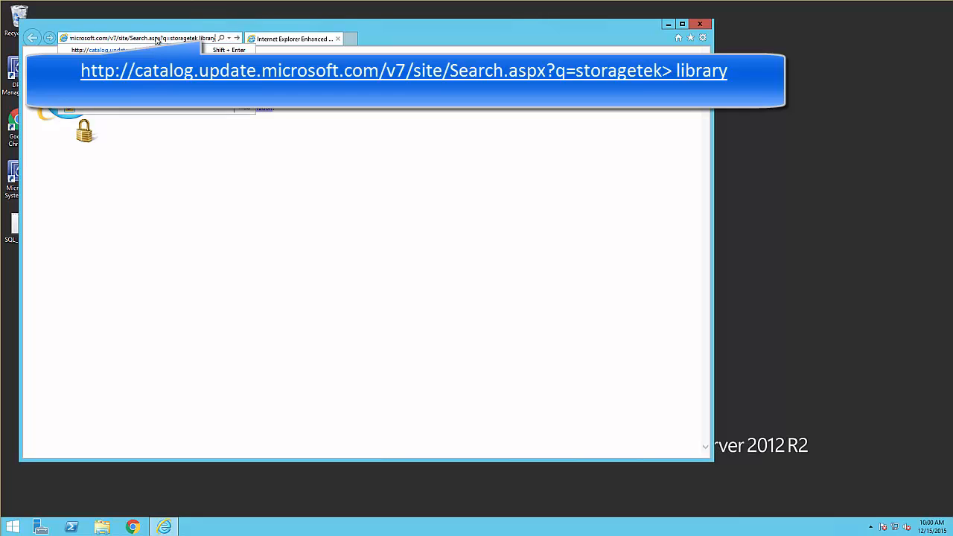
key(Return)
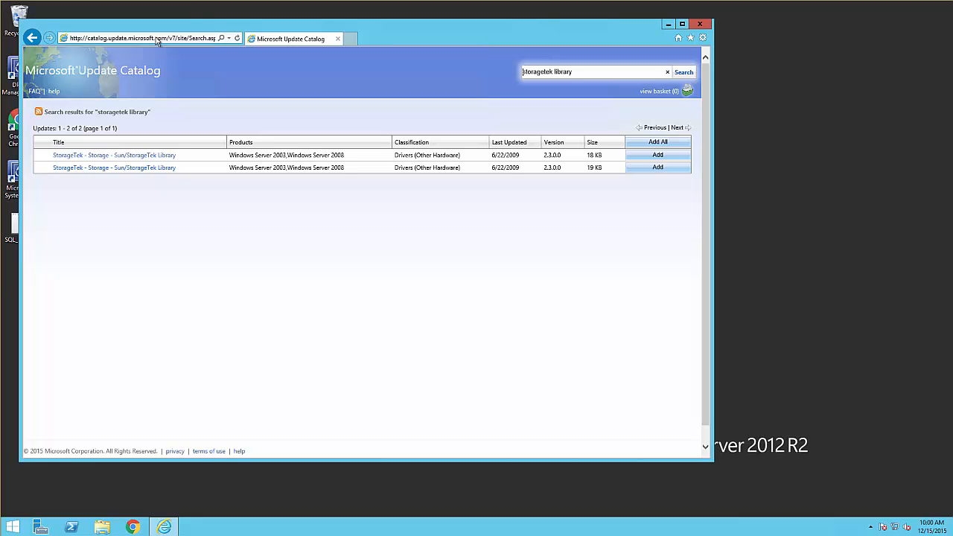
Step: Add the AMD64 Sun/StorageTek Library driver to the basket after checking both results' details, then view the basket
click(137, 155)
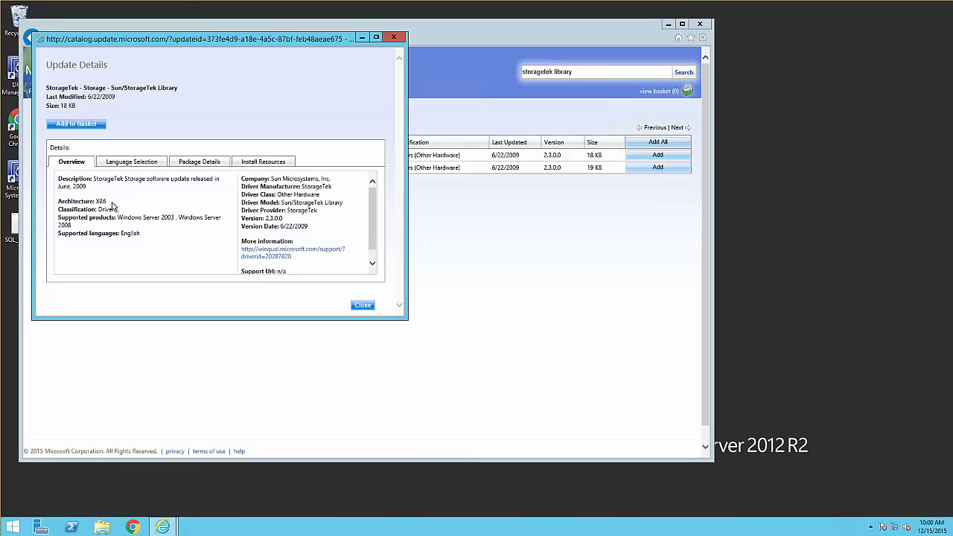
click(363, 306)
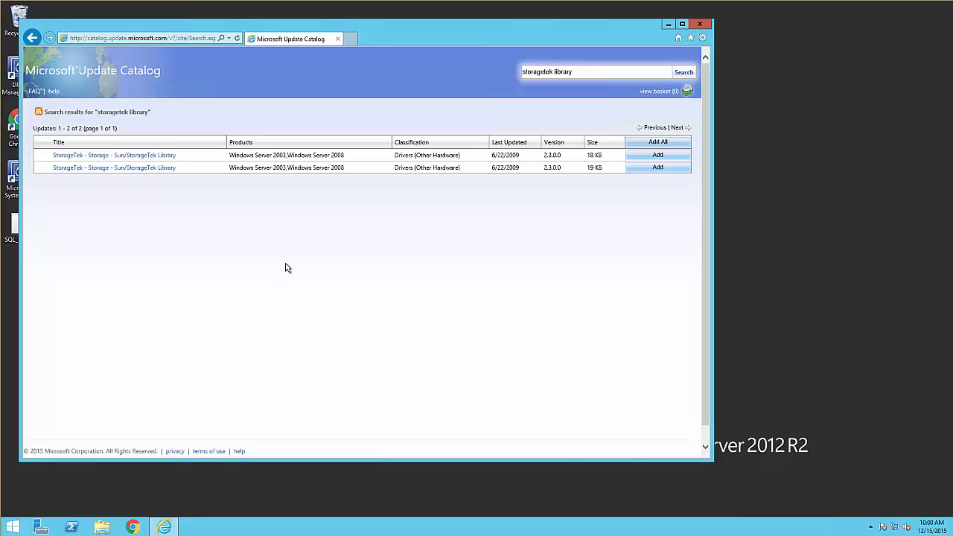
click(131, 170)
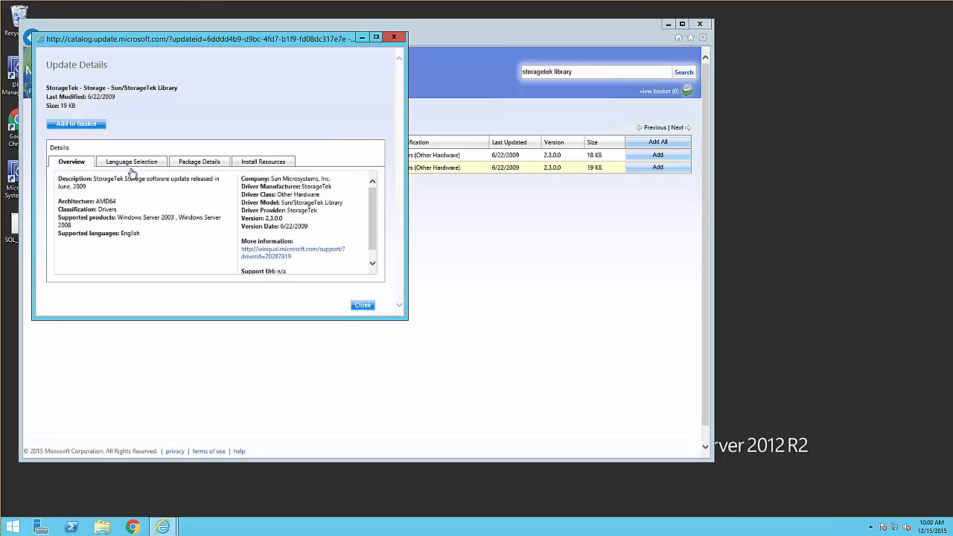
click(84, 127)
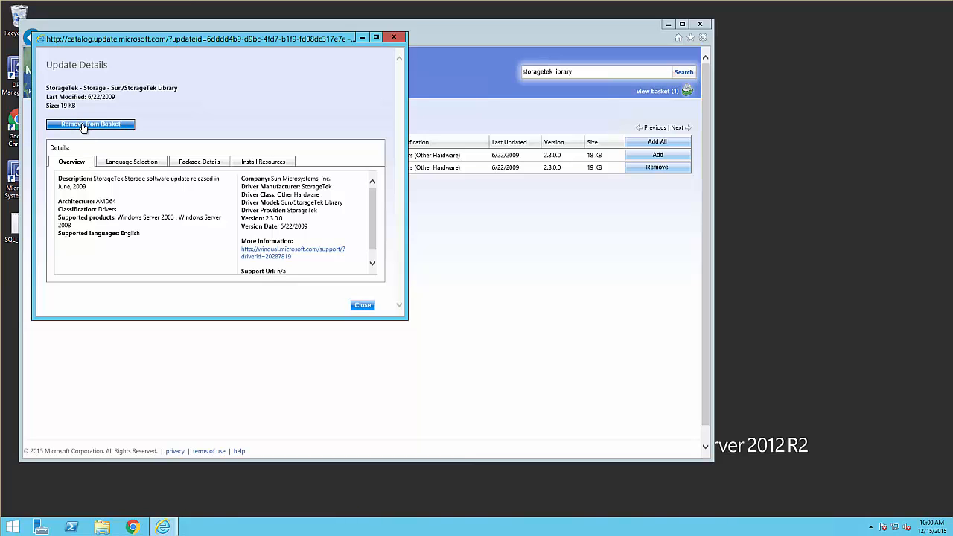
click(362, 305)
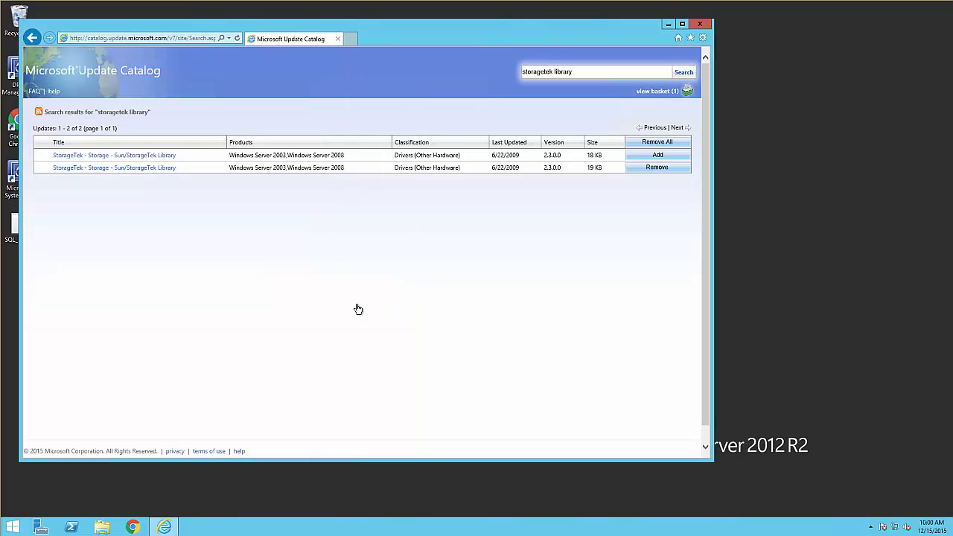
click(655, 92)
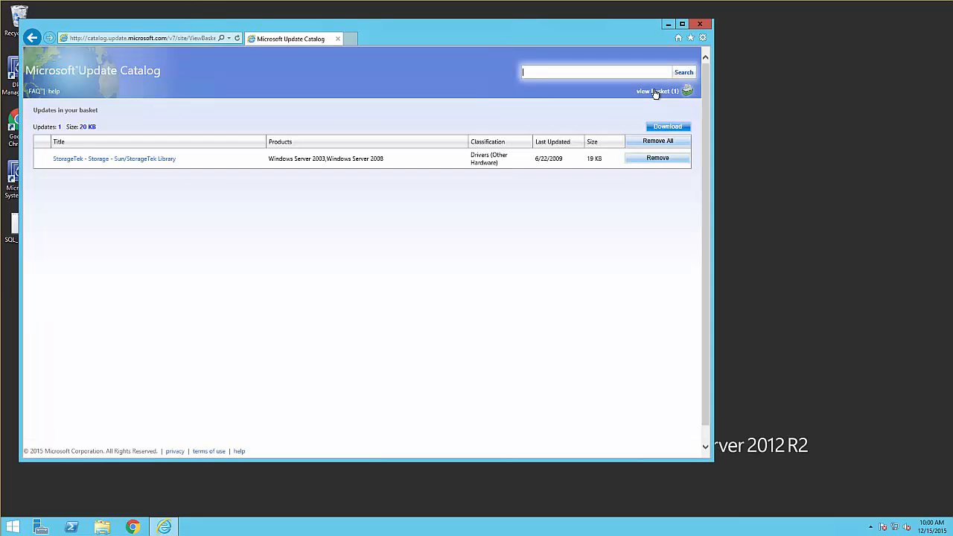
Step: Download the basket's StorageTek library driver to This PC > Downloads and close the completion message
click(666, 128)
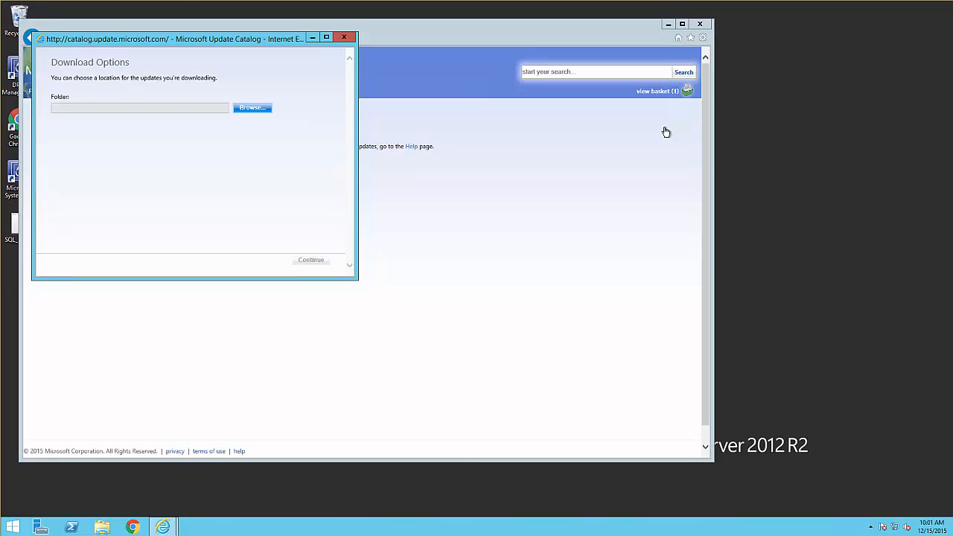
click(253, 110)
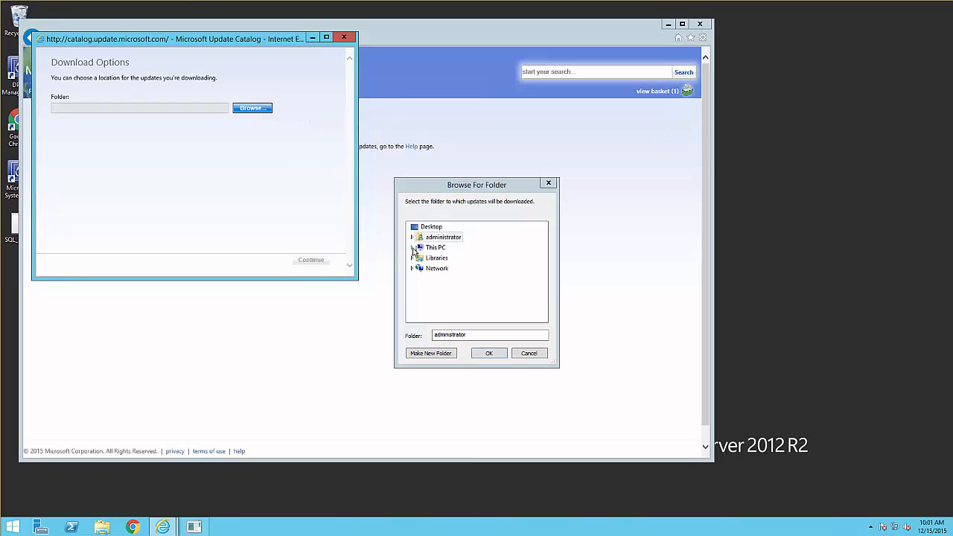
click(413, 248)
click(430, 258)
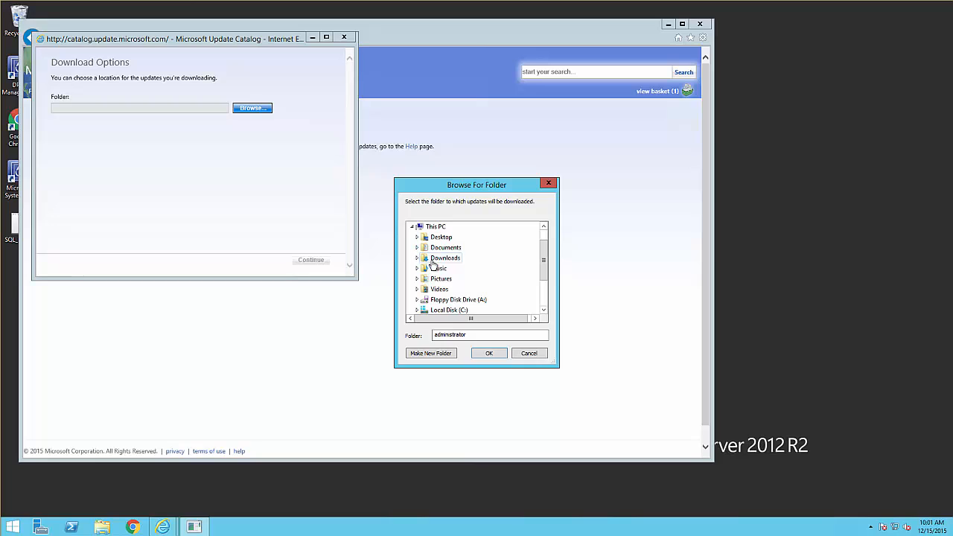
click(492, 355)
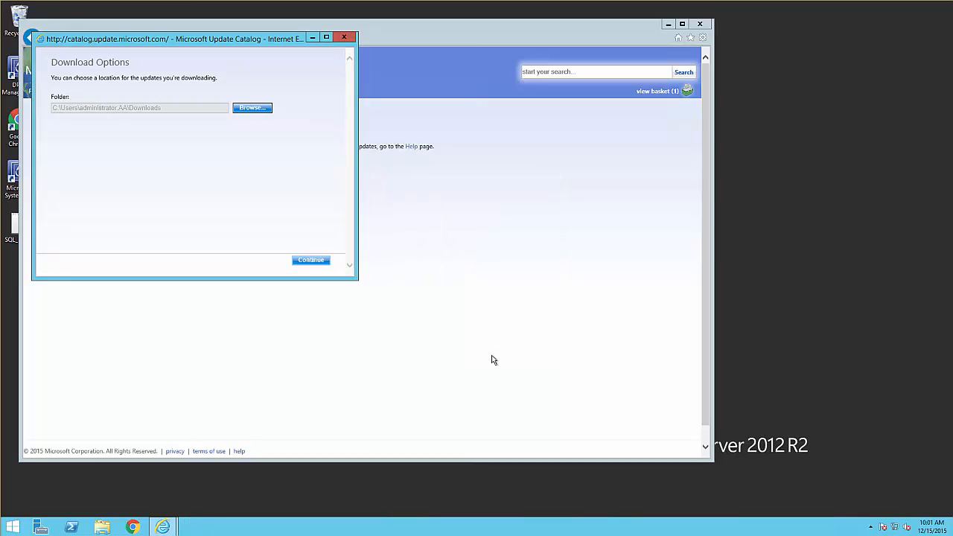
click(316, 262)
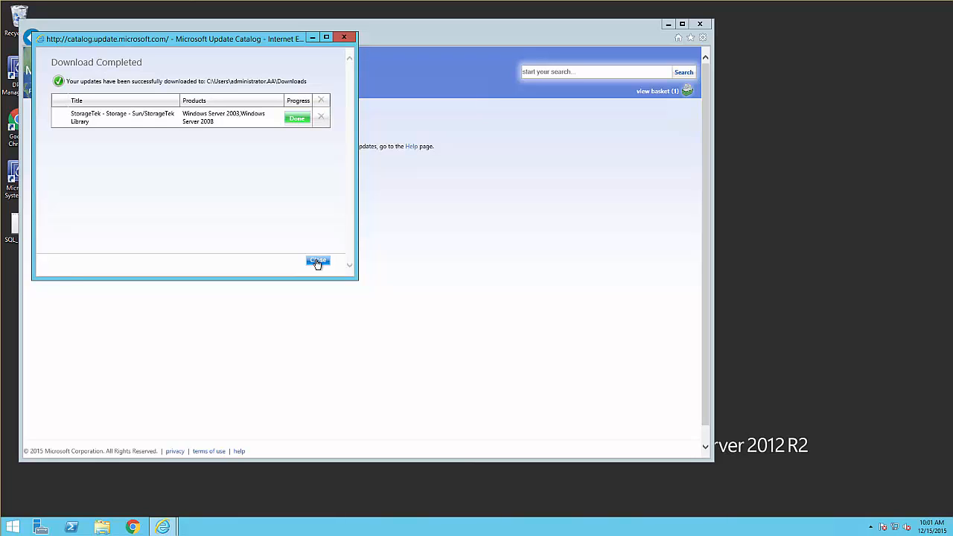
click(318, 261)
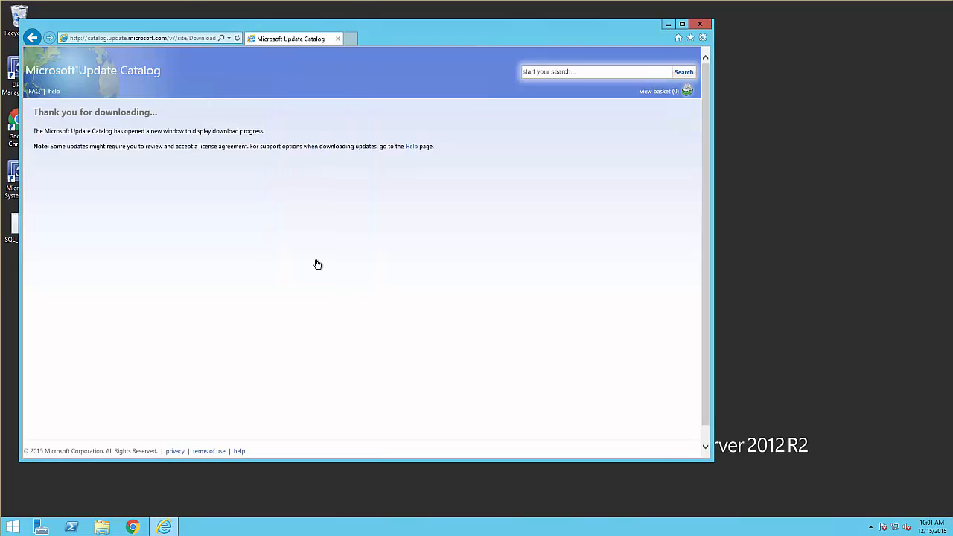
Step: Open the StorageTek cabinet file inside the Downloads StorageTek folder
right_click(104, 521)
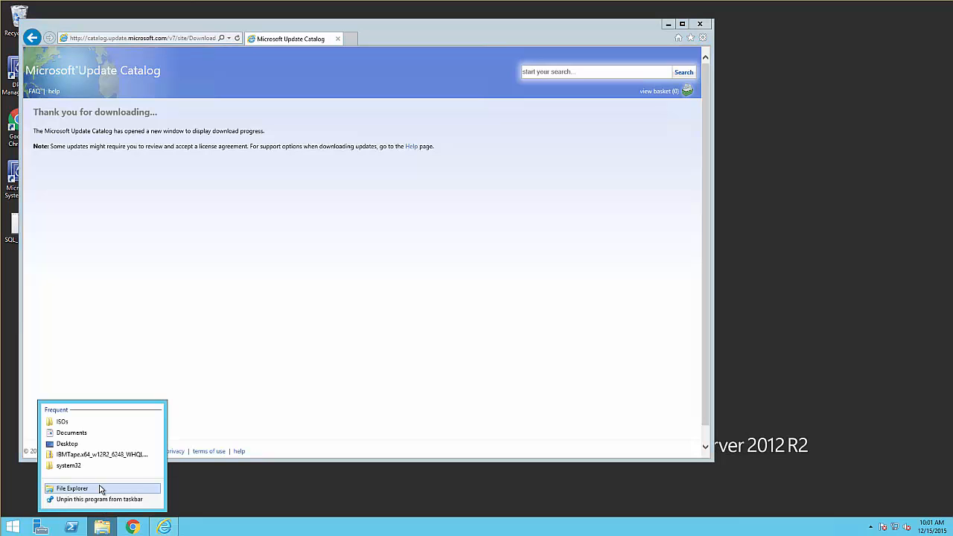
click(101, 489)
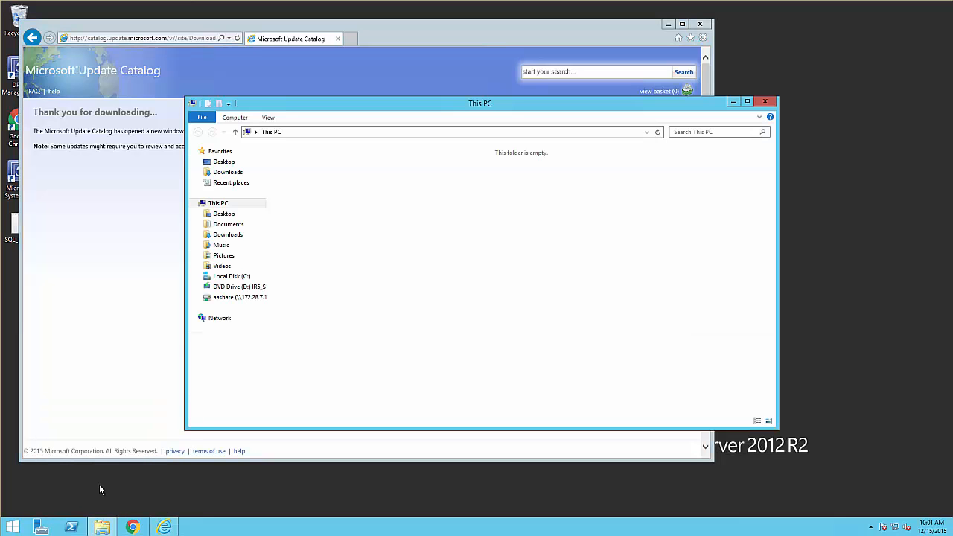
click(225, 235)
click(304, 174)
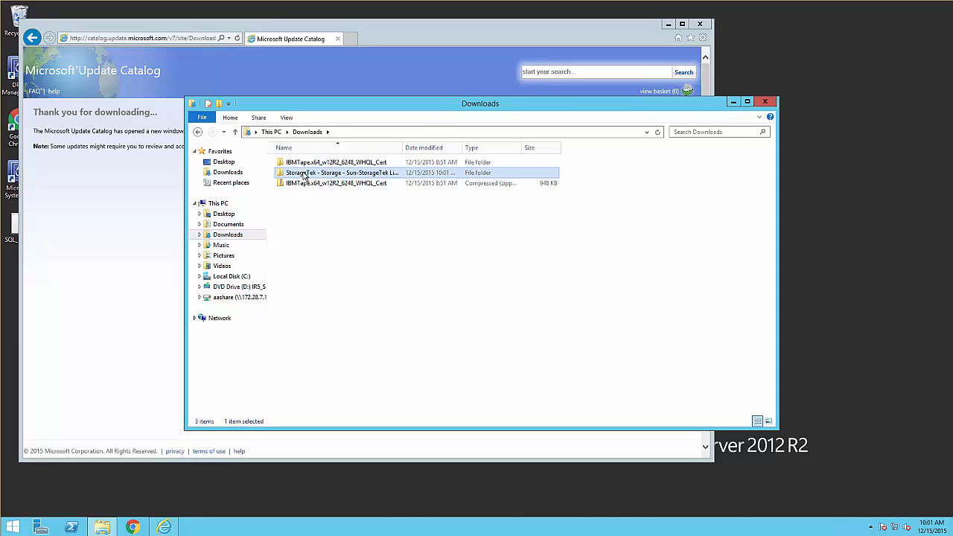
double_click(304, 175)
right_click(305, 165)
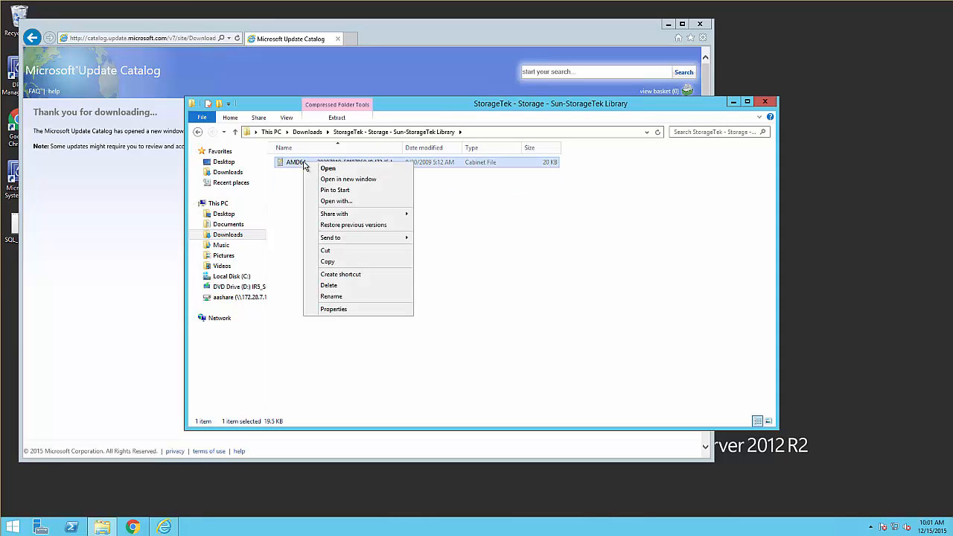
double_click(305, 166)
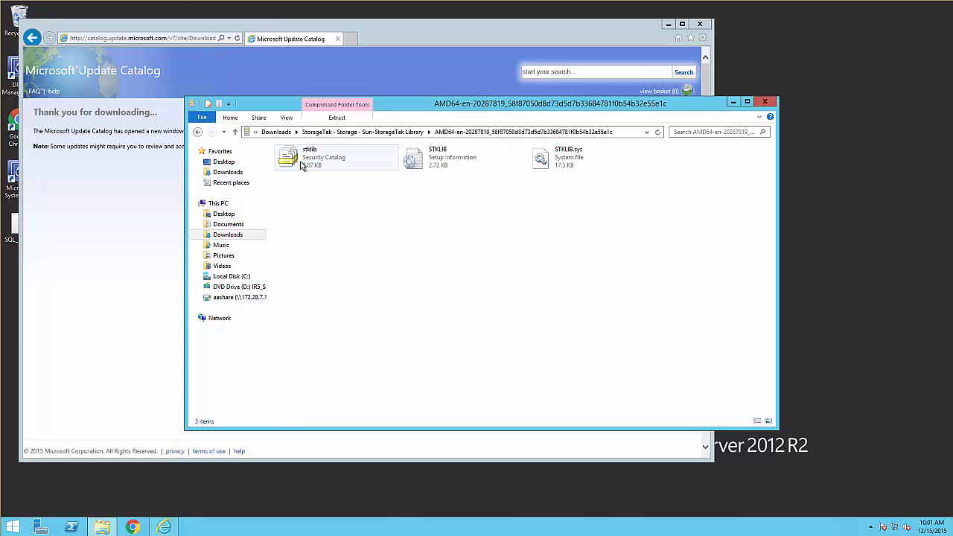
Step: Extract stklib, STKLIB and STKLIB.sys into the StorageTek - Storage - Sun-StorageTek Library folder
drag(279, 188, 619, 165)
right_click(573, 160)
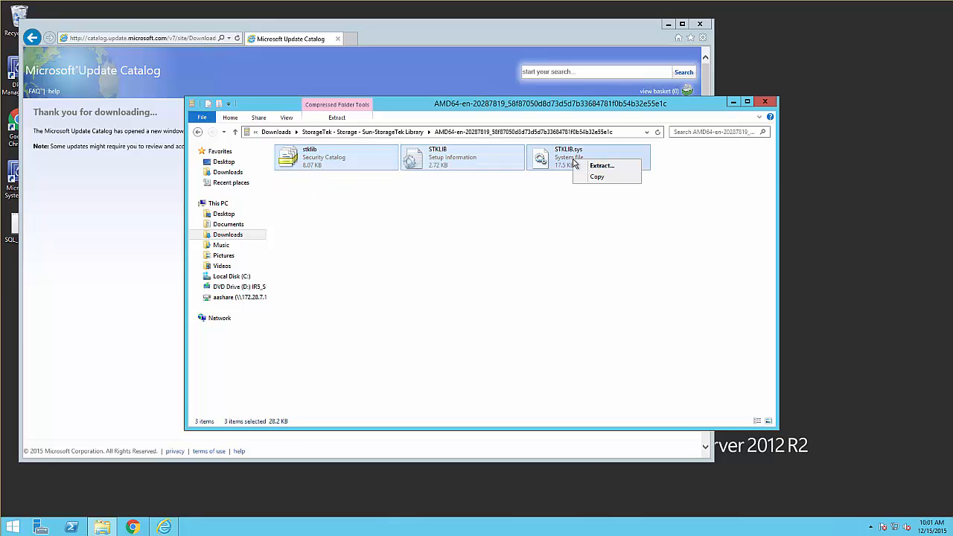
click(602, 166)
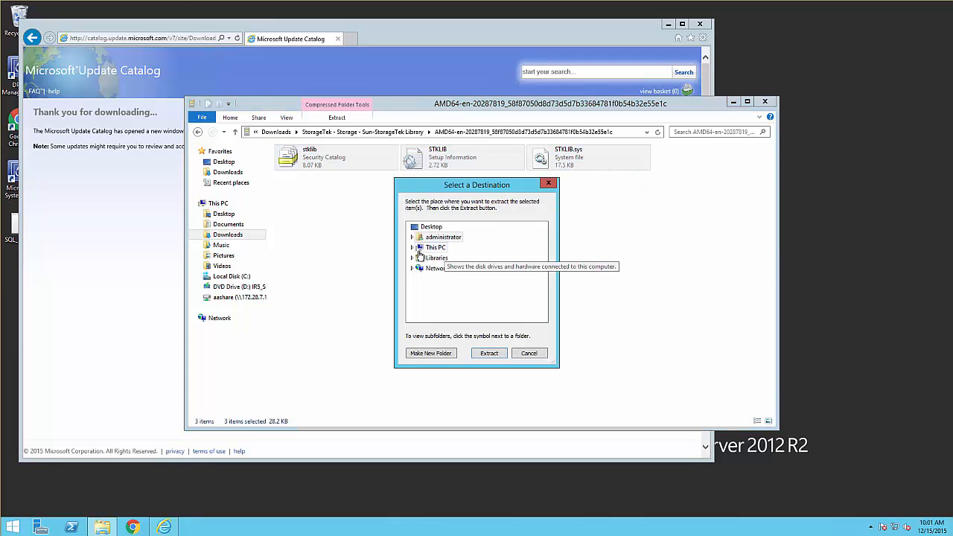
click(412, 247)
double_click(443, 259)
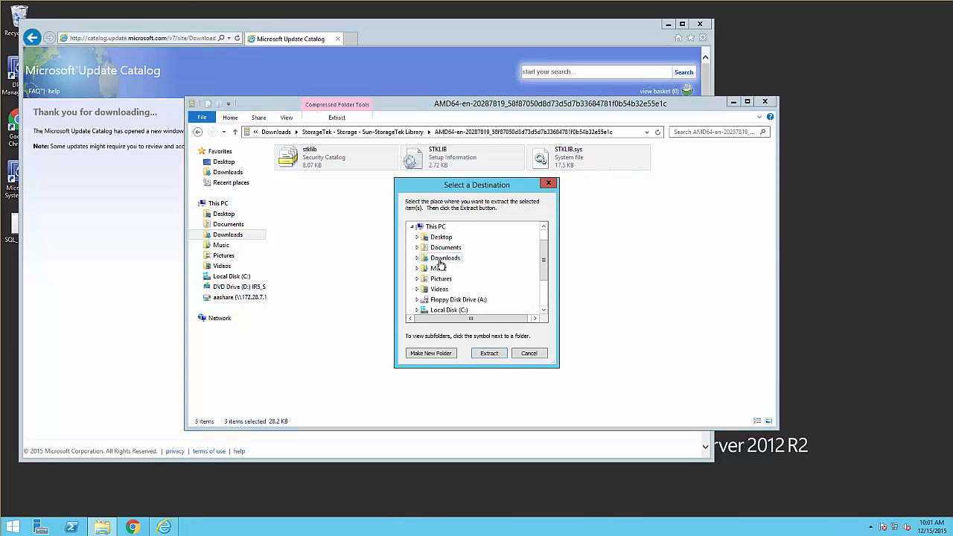
click(447, 279)
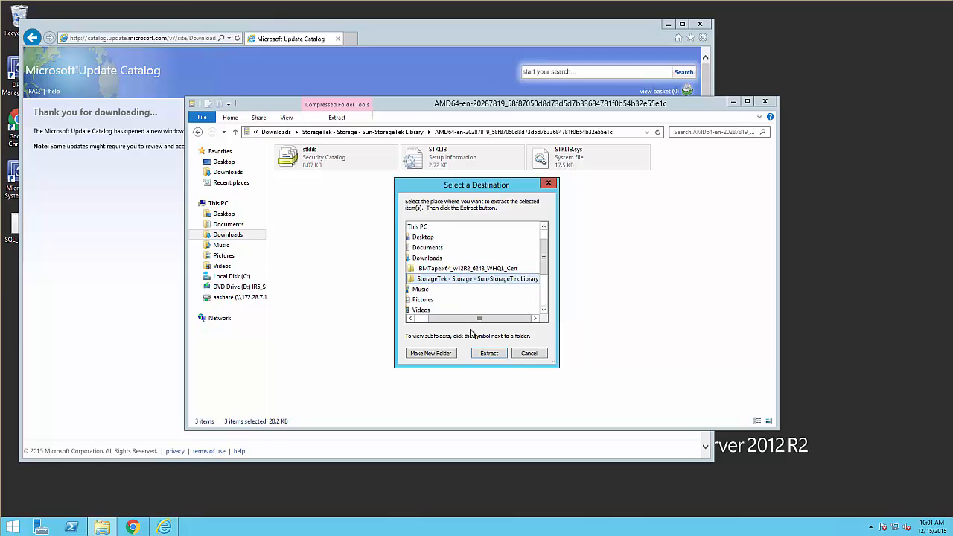
click(487, 355)
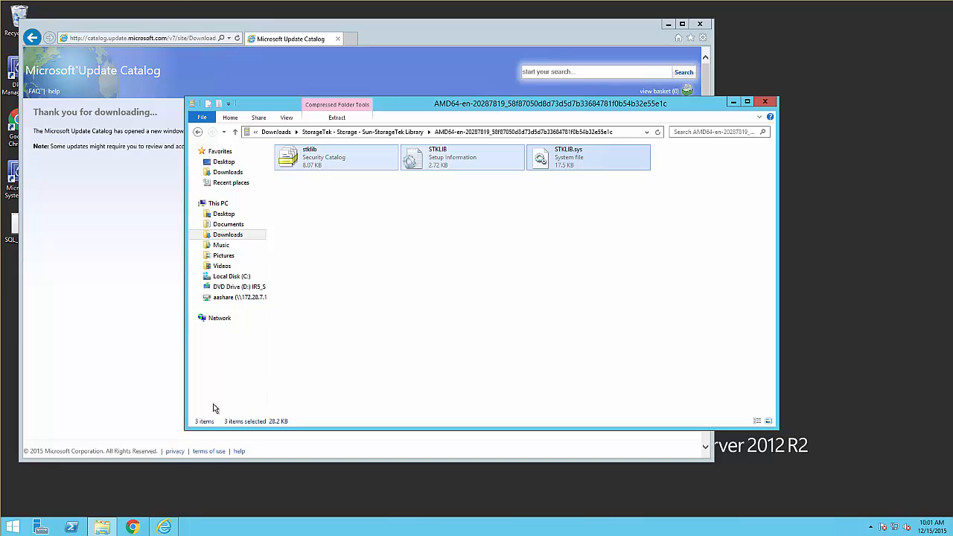
Step: In Device Manager, select the Unknown Medium Changer under Medium Changer devices
right_click(15, 526)
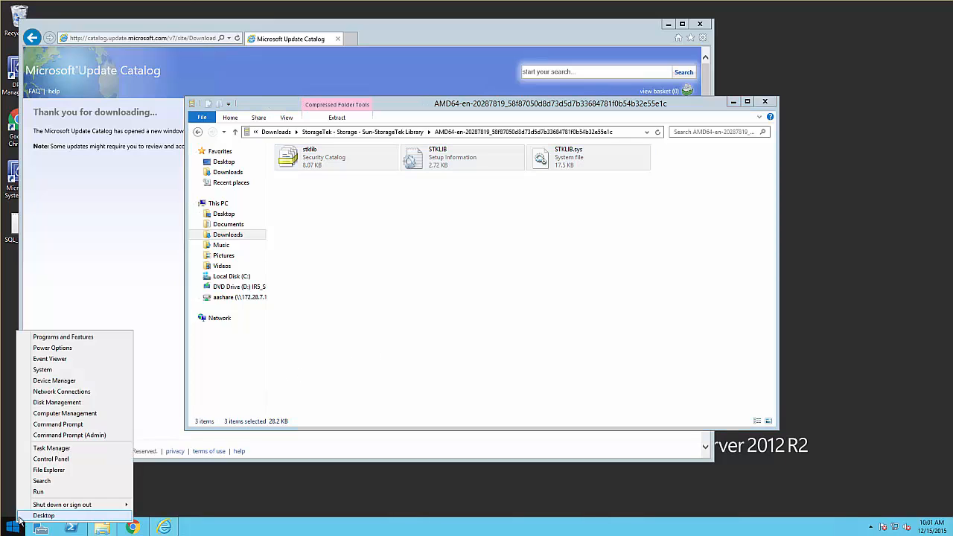
click(42, 382)
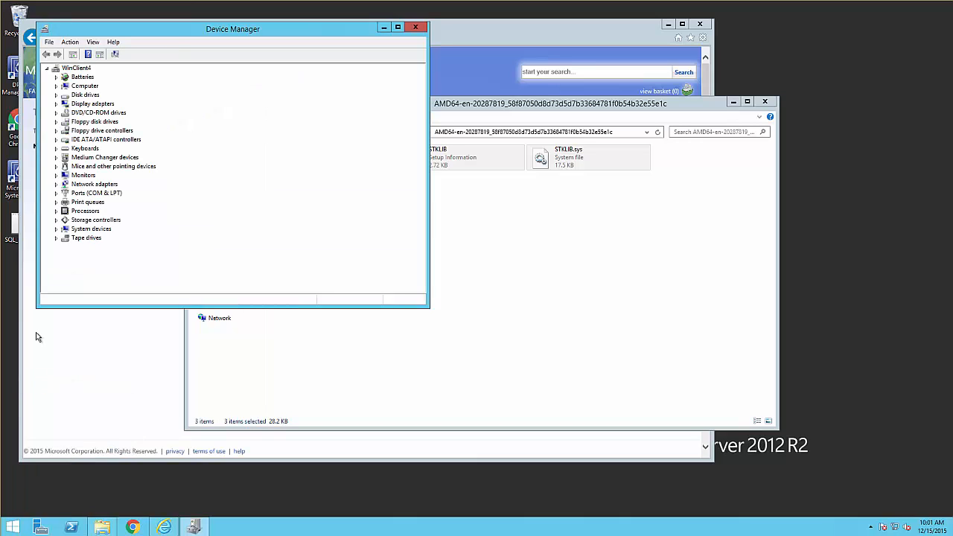
click(56, 157)
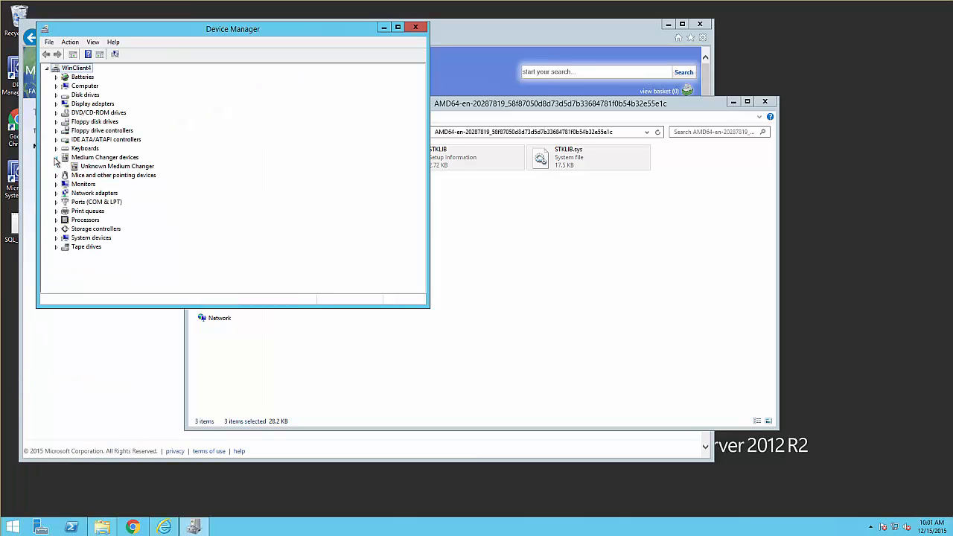
click(97, 167)
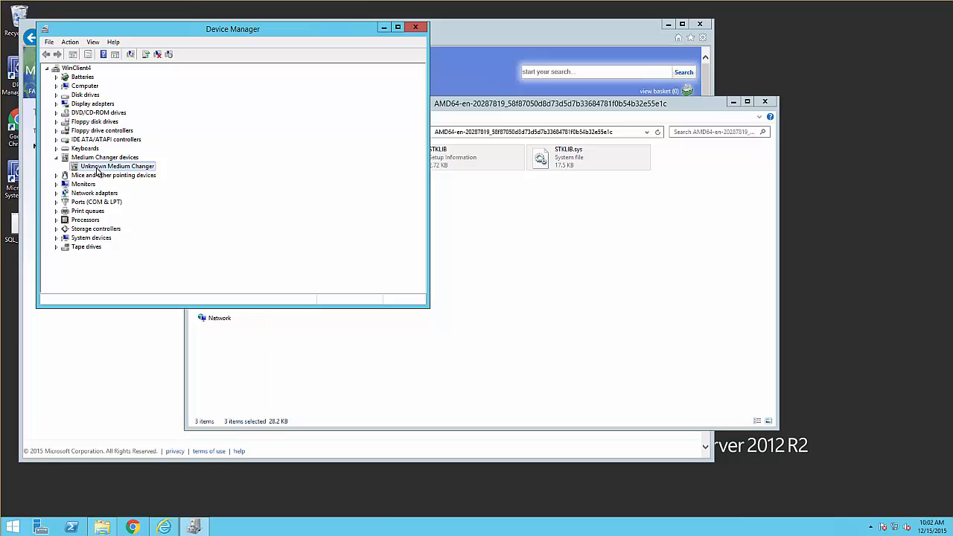
right_click(97, 170)
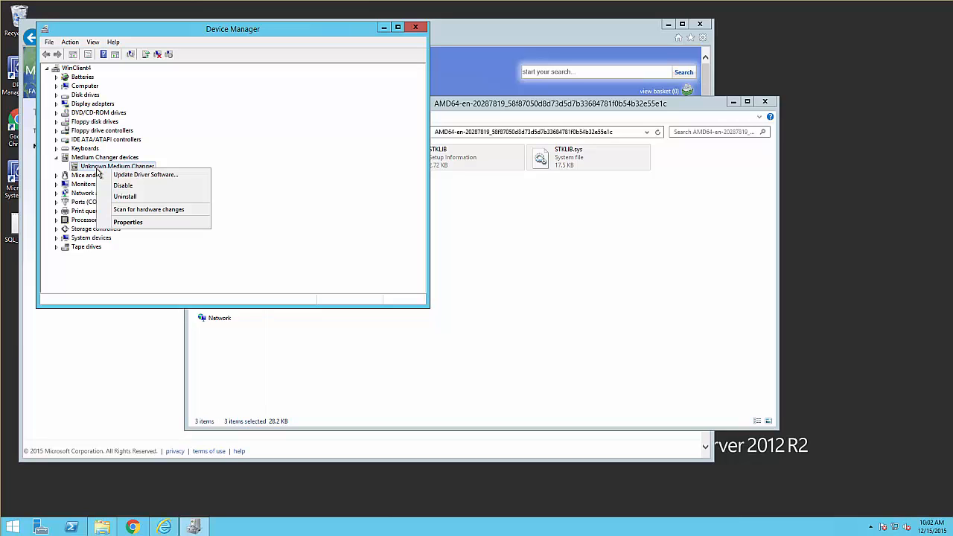
Step: Update the Unknown Medium Changer's driver from the Downloads StorageTek folder
click(124, 177)
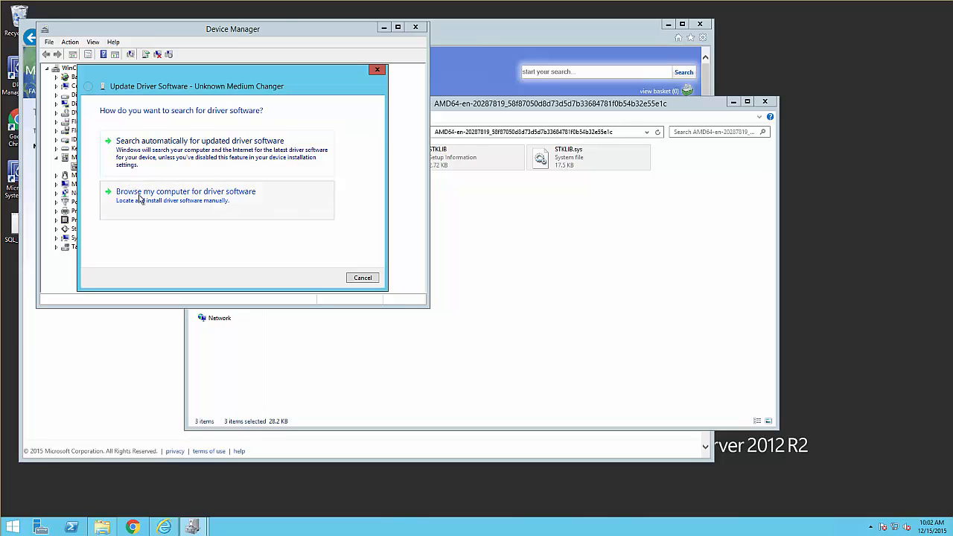
click(138, 198)
click(323, 151)
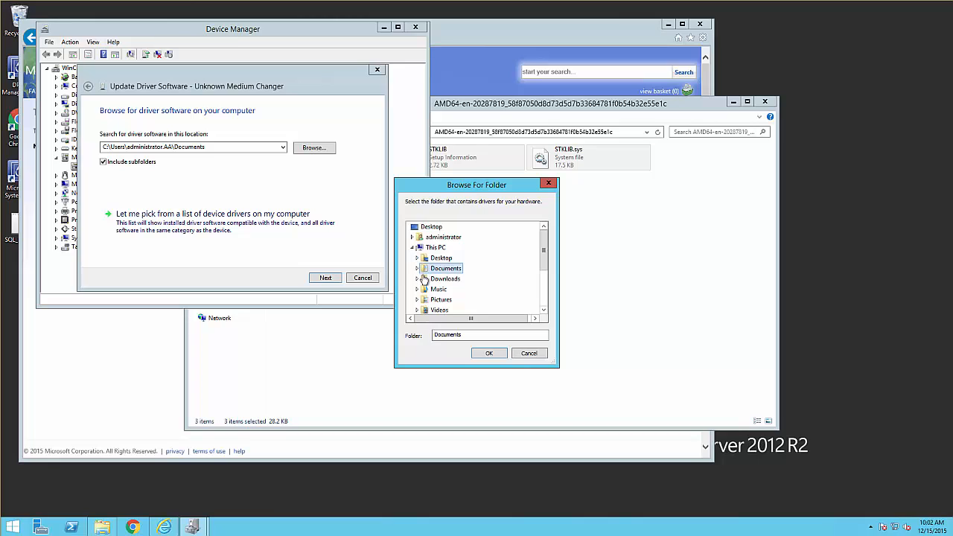
click(417, 279)
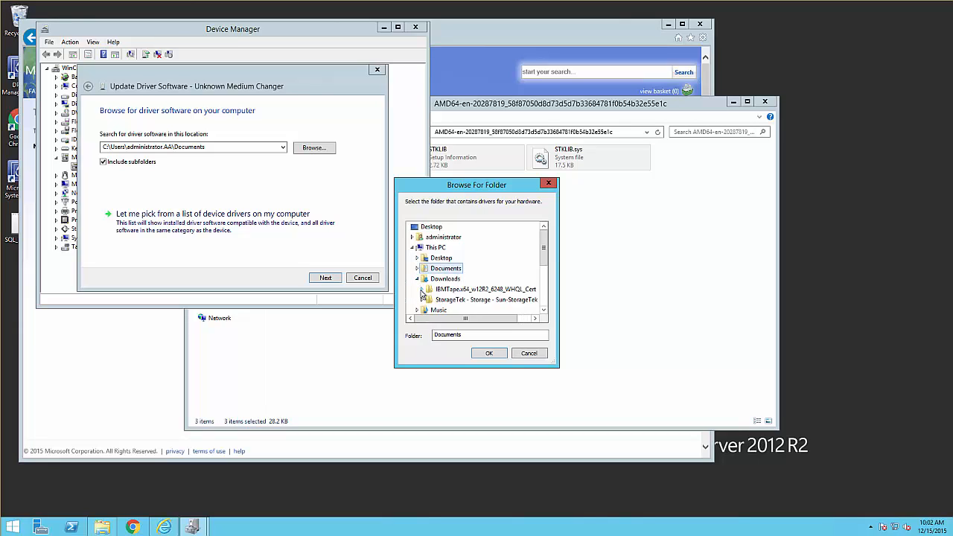
click(446, 301)
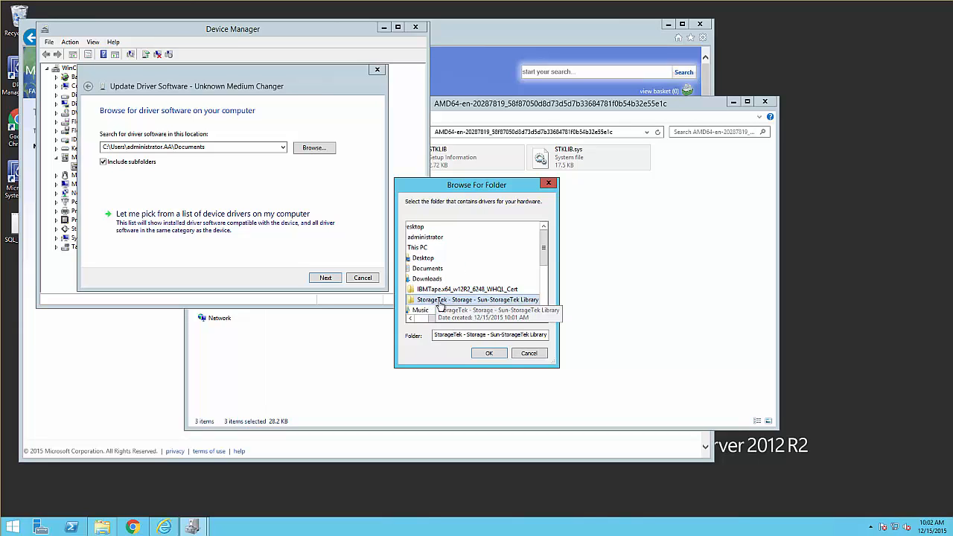
click(486, 355)
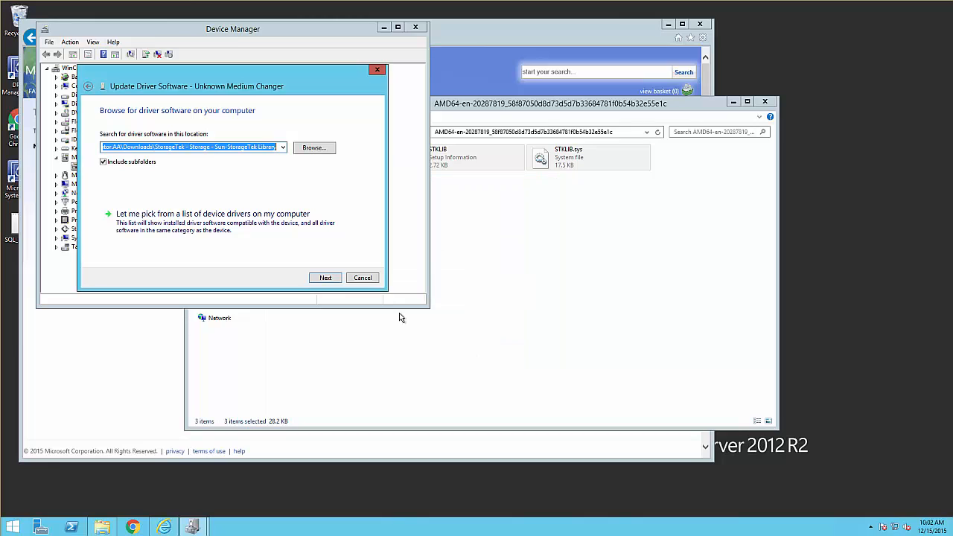
click(329, 279)
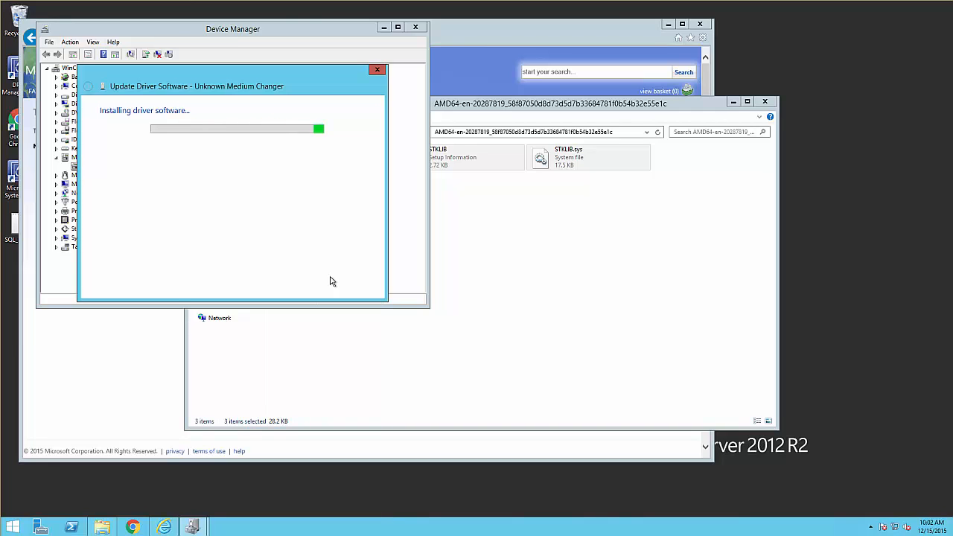
click(362, 288)
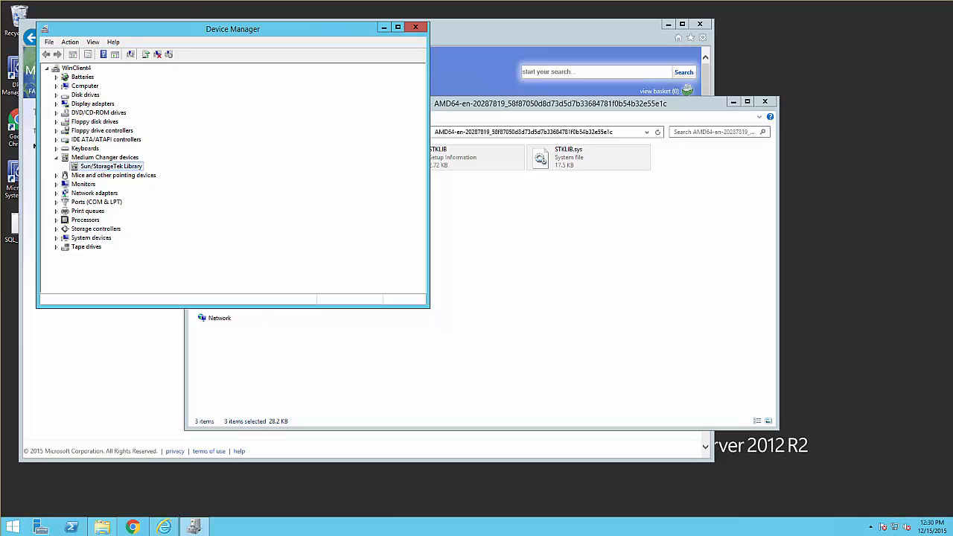
Step: Open Registry Editor at SOFTWARE\Microsoft\Microsoft Data Protection Manager\Agent
right_click(12, 527)
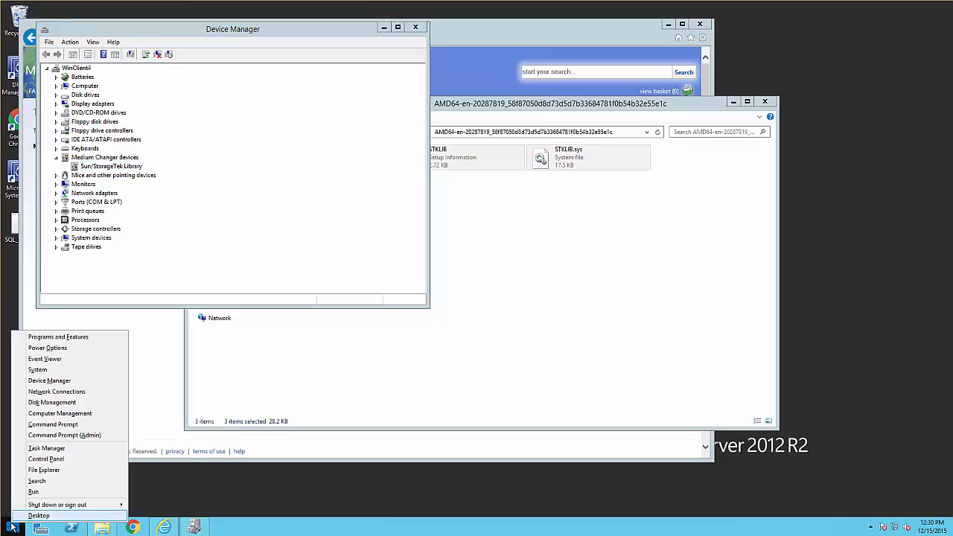
click(33, 492)
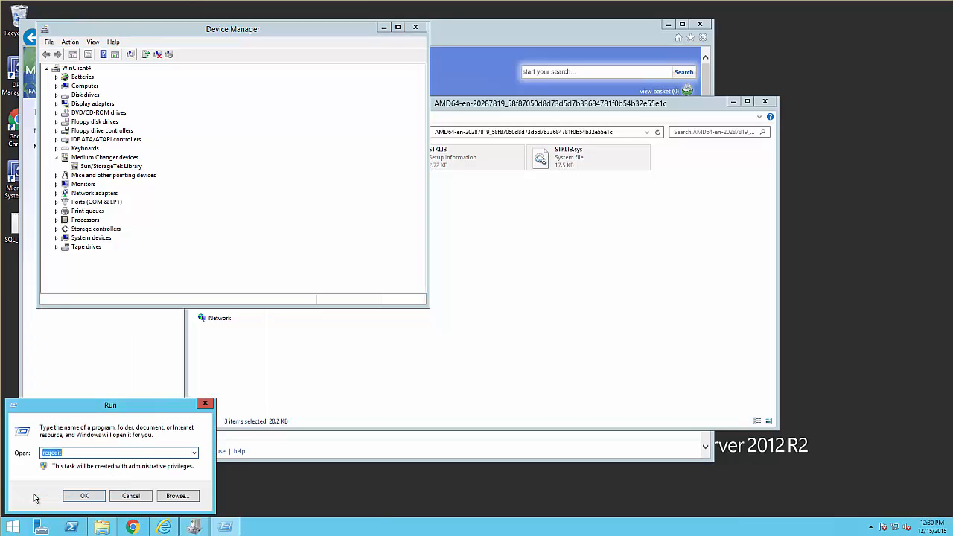
click(82, 495)
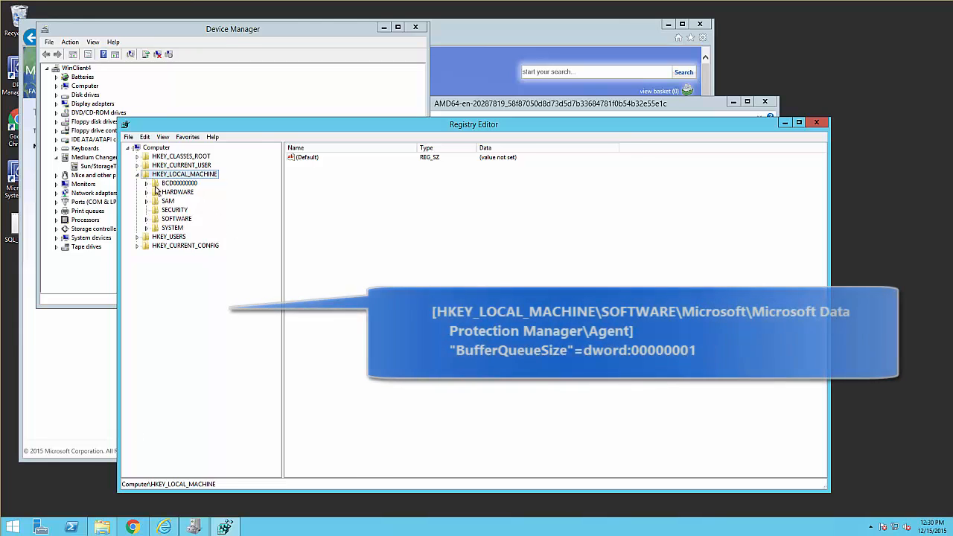
click(147, 220)
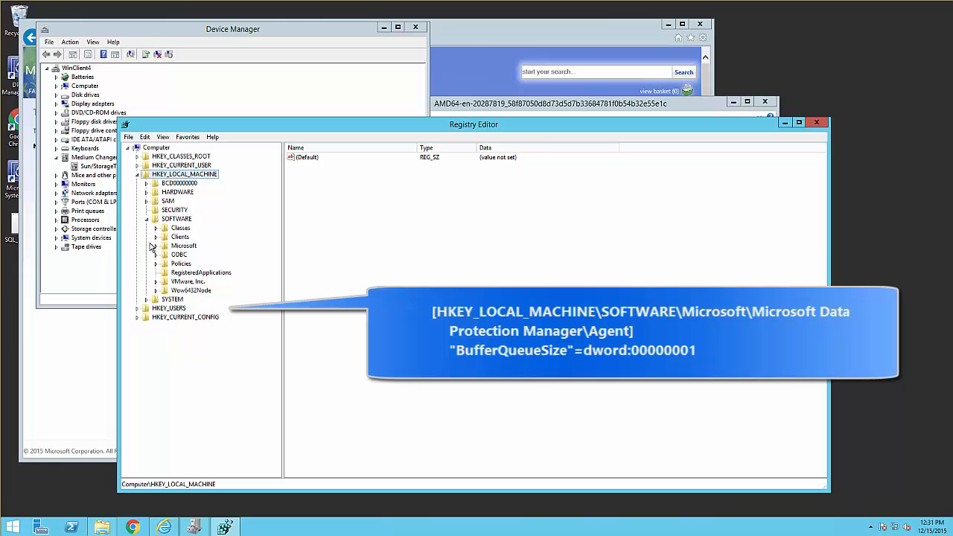
click(157, 247)
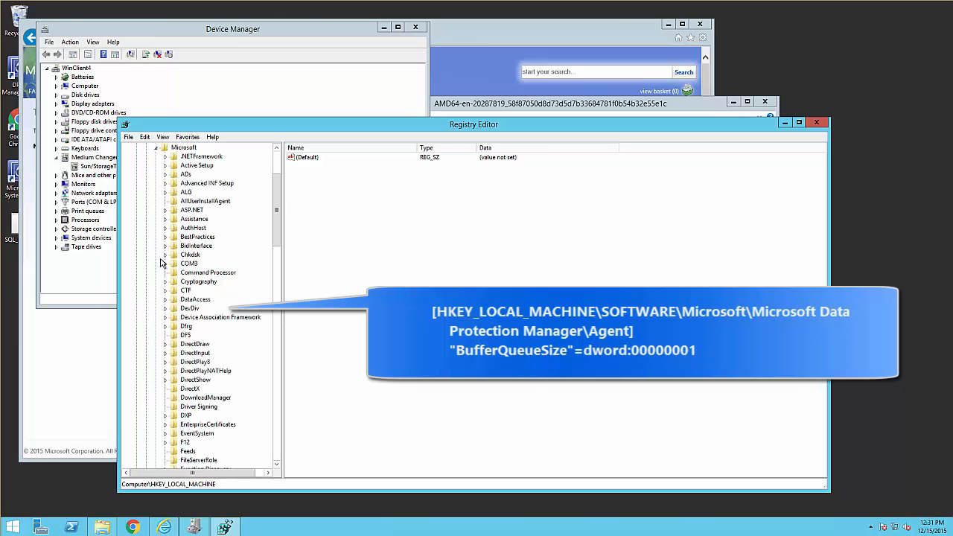
drag(279, 240, 277, 318)
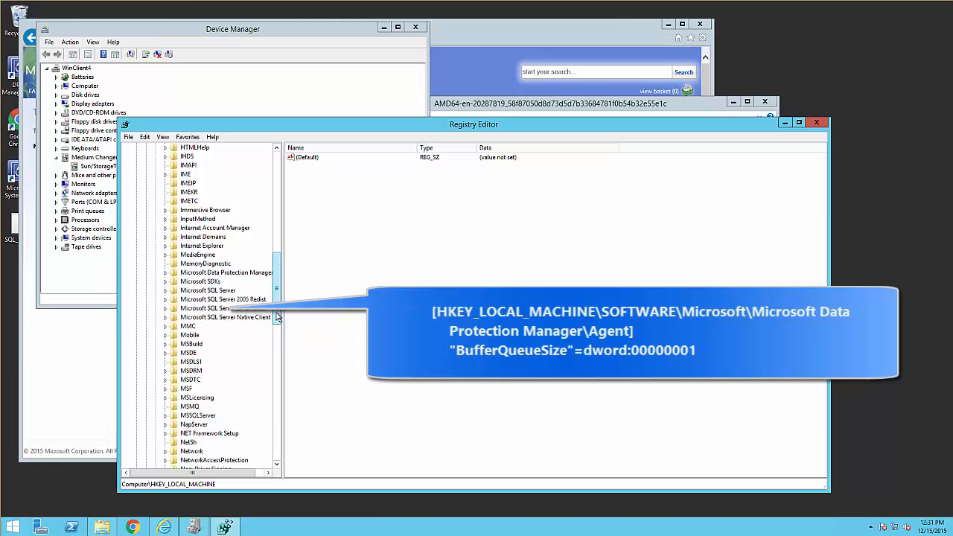
click(166, 274)
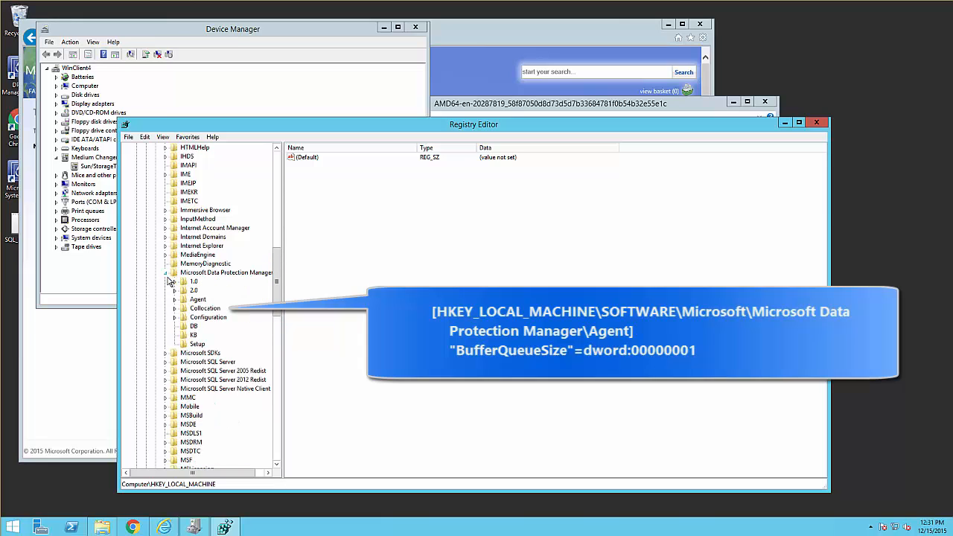
click(175, 300)
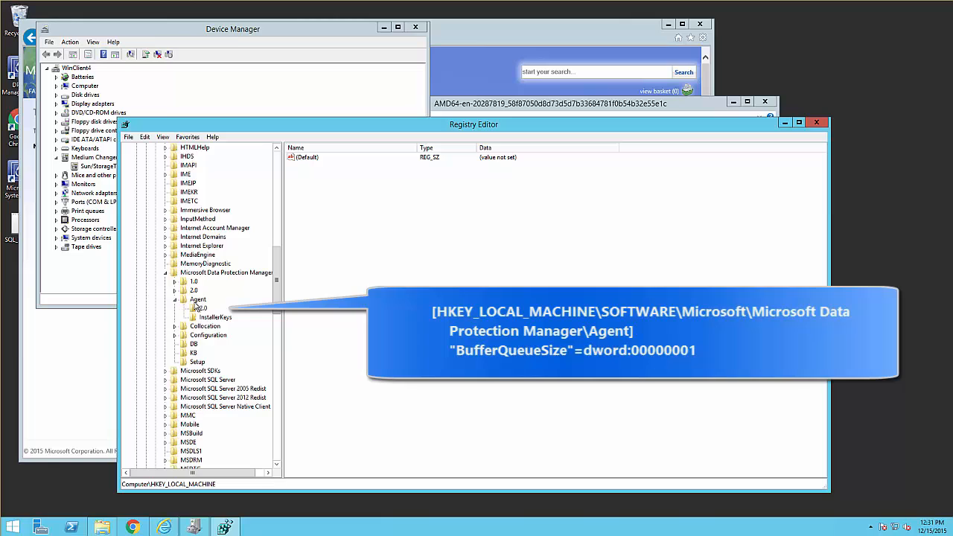
click(196, 301)
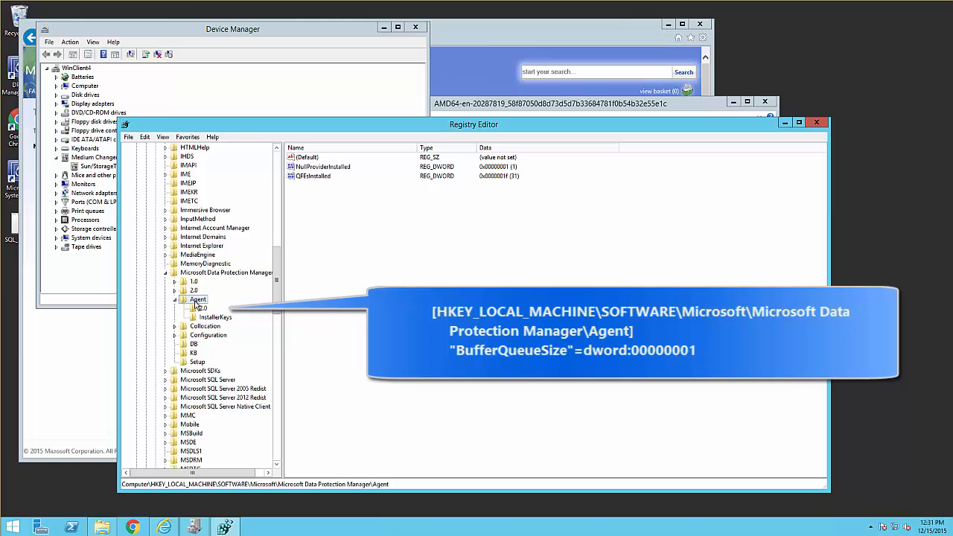
Step: Add a BufferQueueSize DWORD (32-bit) value with data 1 to the Agent key
right_click(300, 195)
mouse_move(327, 201)
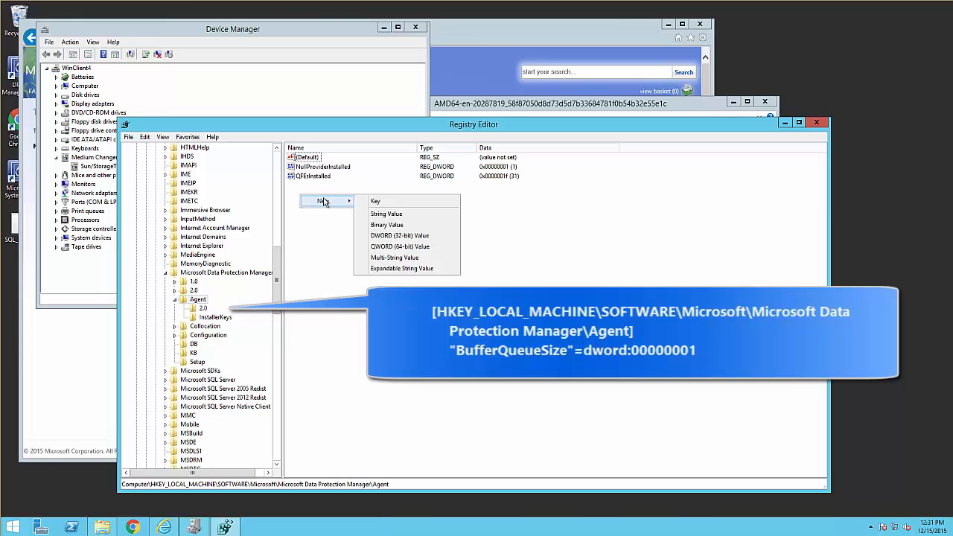
click(378, 236)
text(BufferQu)
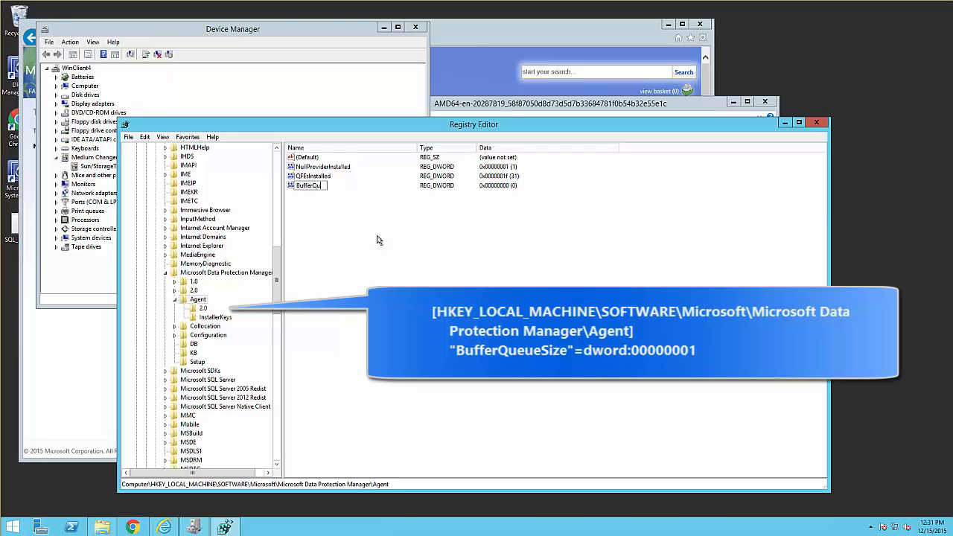
text(eueSize)
key(Return)
key(Return)
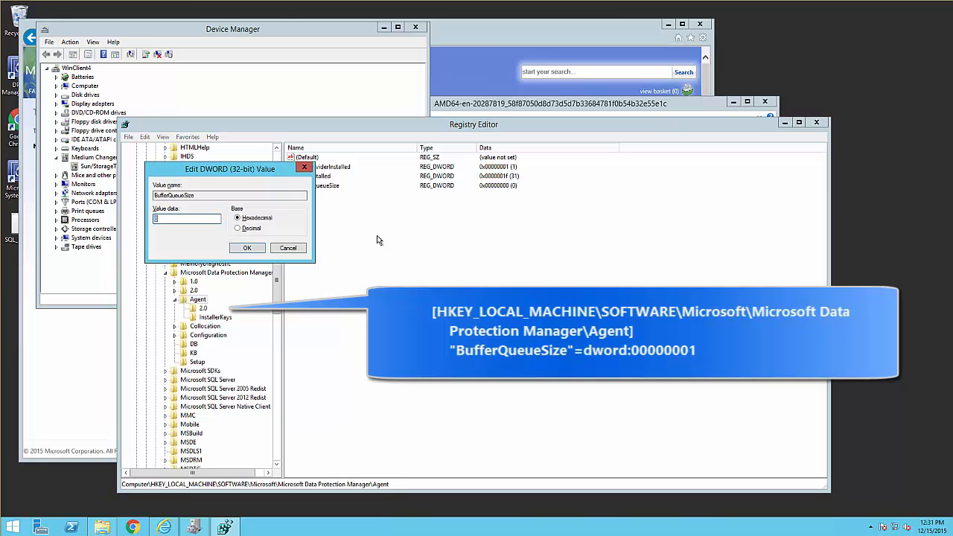
text(1)
key(Return)
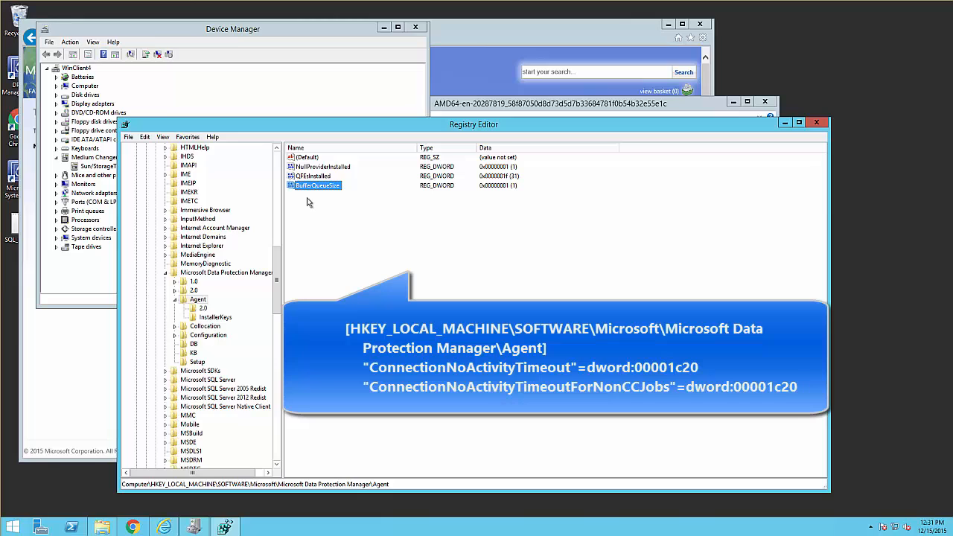
Step: Add a ConnectionNoActivityTimeout DWORD with hex data 1c20 (7200) to the Agent key
right_click(306, 198)
mouse_move(332, 204)
click(391, 237)
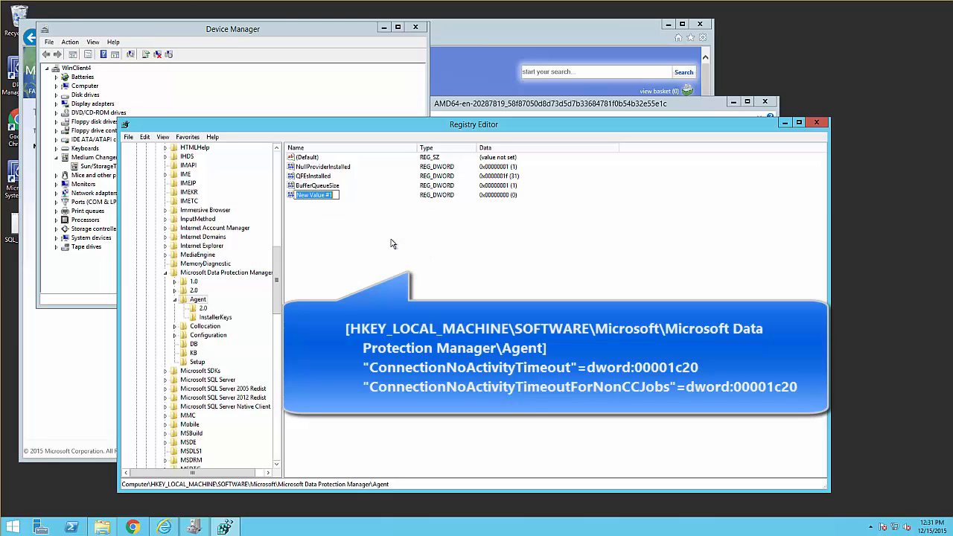
text(ConnectionNoActivity)
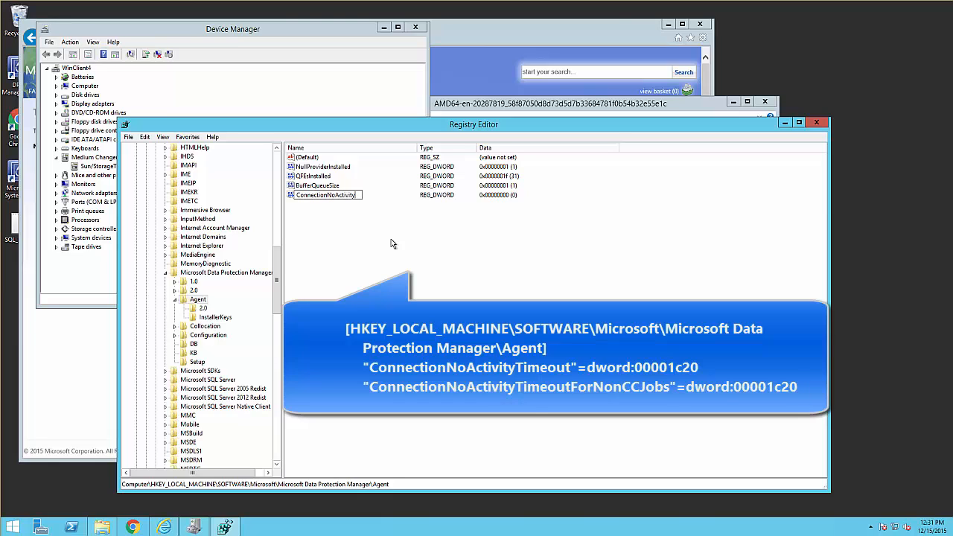
text(Timeout)
key(Return)
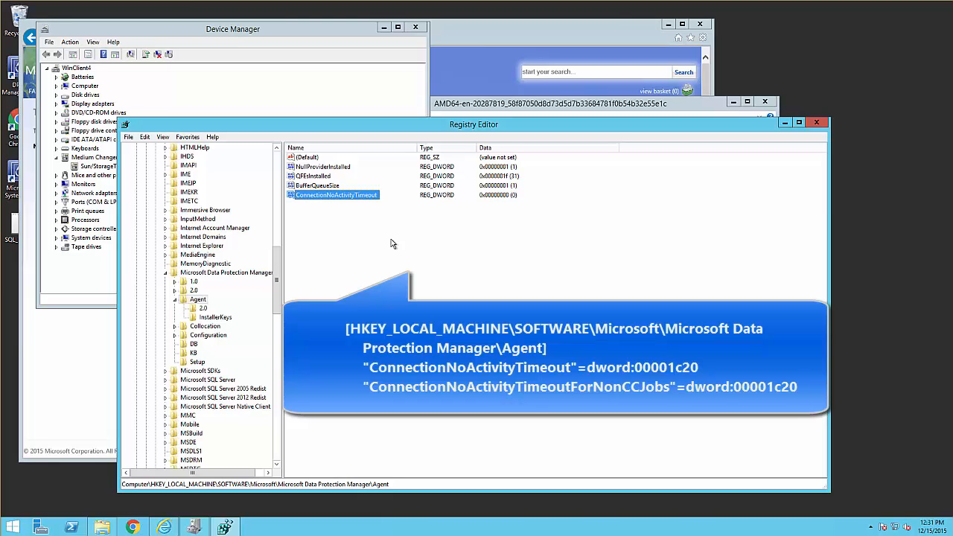
key(Return)
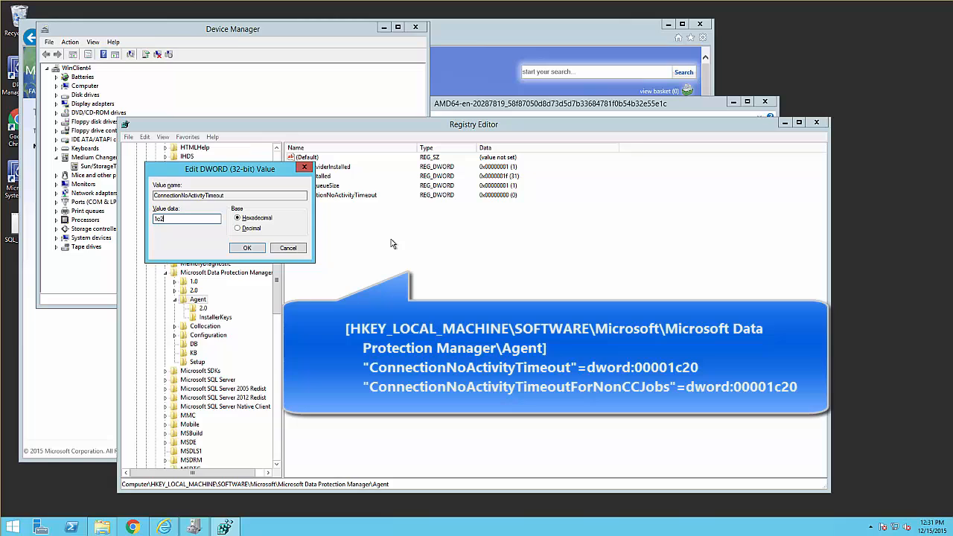
text(1c20)
key(Return)
Step: Create the ConnectionNoActivityTimeoutForNonCCJobs DWORD and begin editing its data
right_click(314, 213)
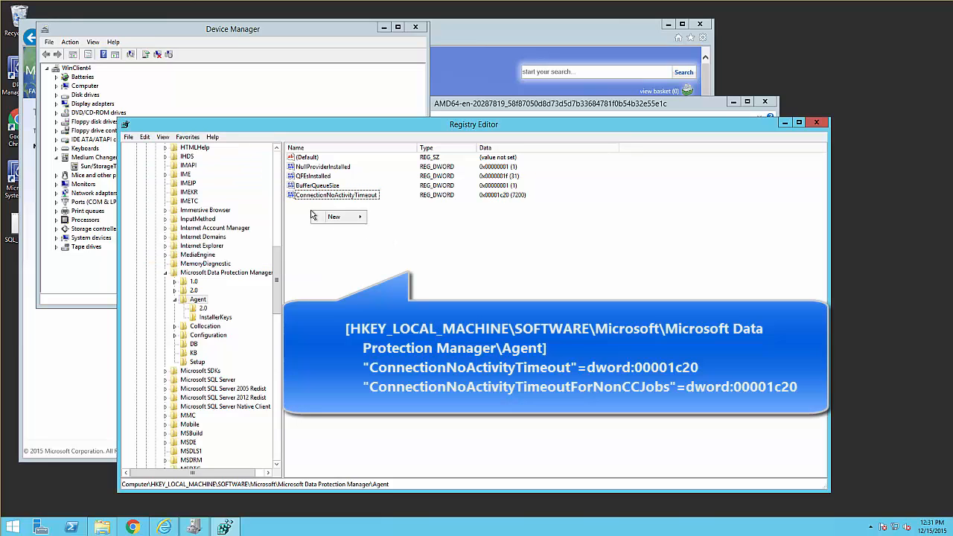
mouse_move(332, 217)
click(394, 254)
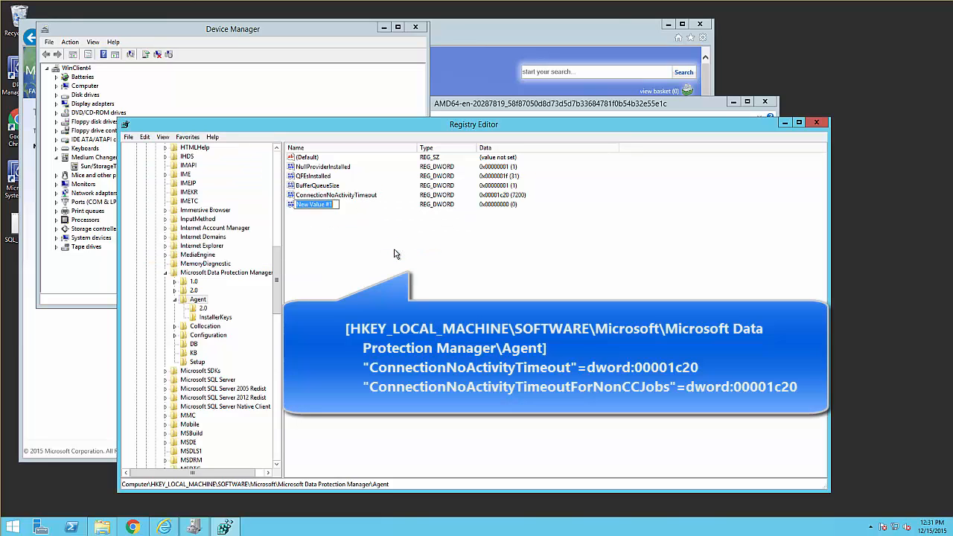
text(ConnectionNoActivityTi)
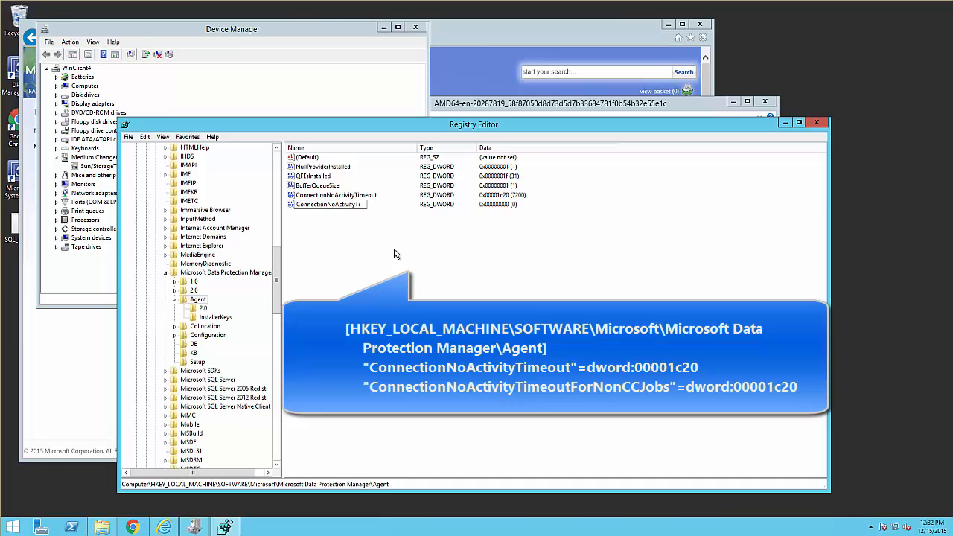
text(meoutForNonCCJobs)
key(Return)
key(Return)
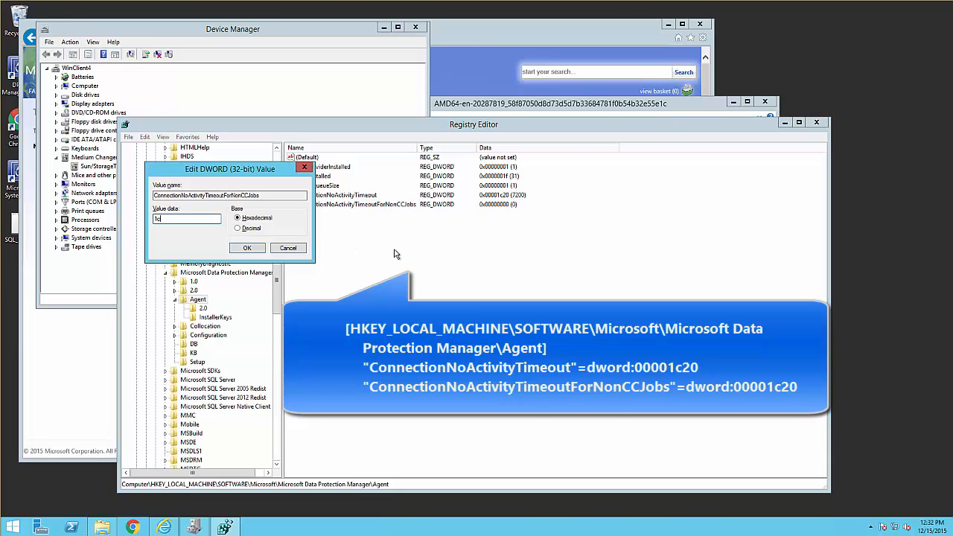
key(Return)
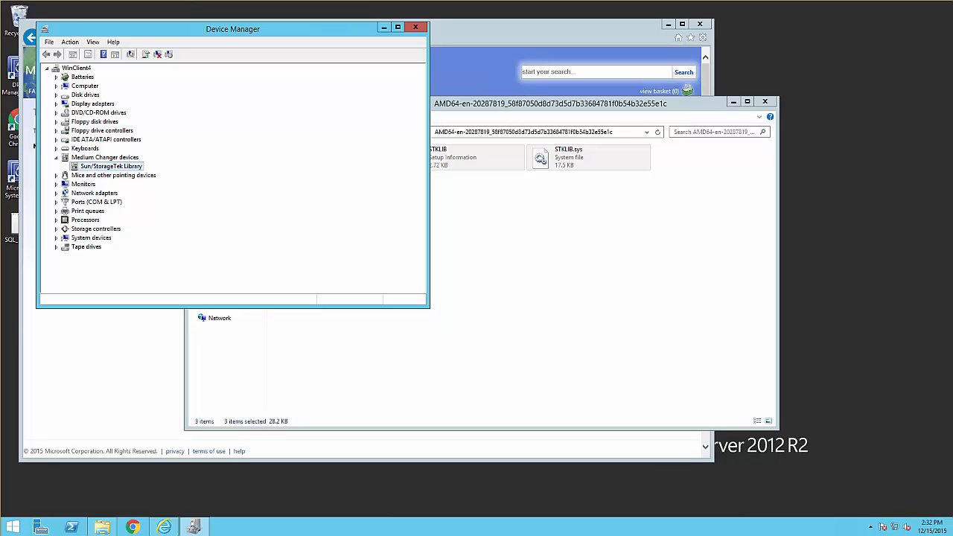
Step: In an administrator PowerShell, run 'wmic tapedrive list brief' to list the IBM Ultrium 4 drives
right_click(74, 527)
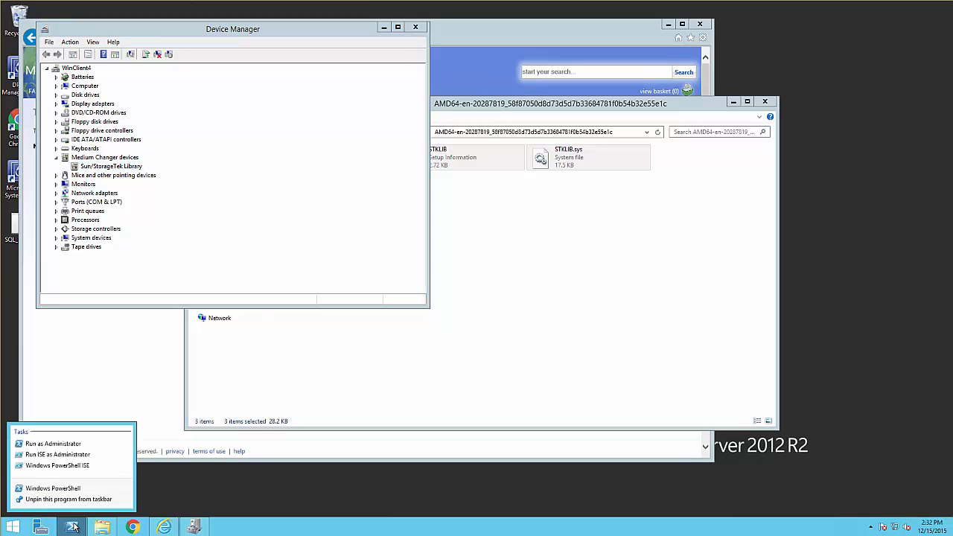
click(66, 445)
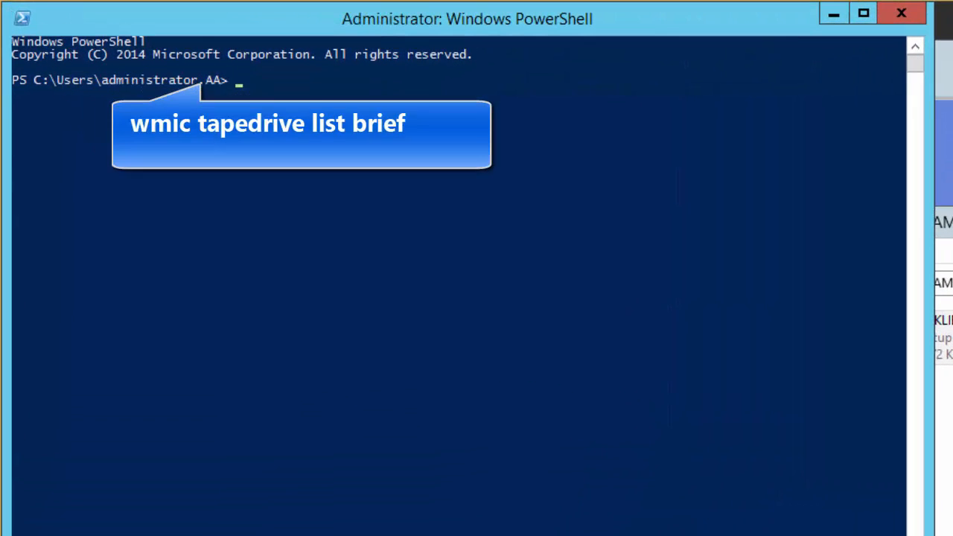
text(wmic)
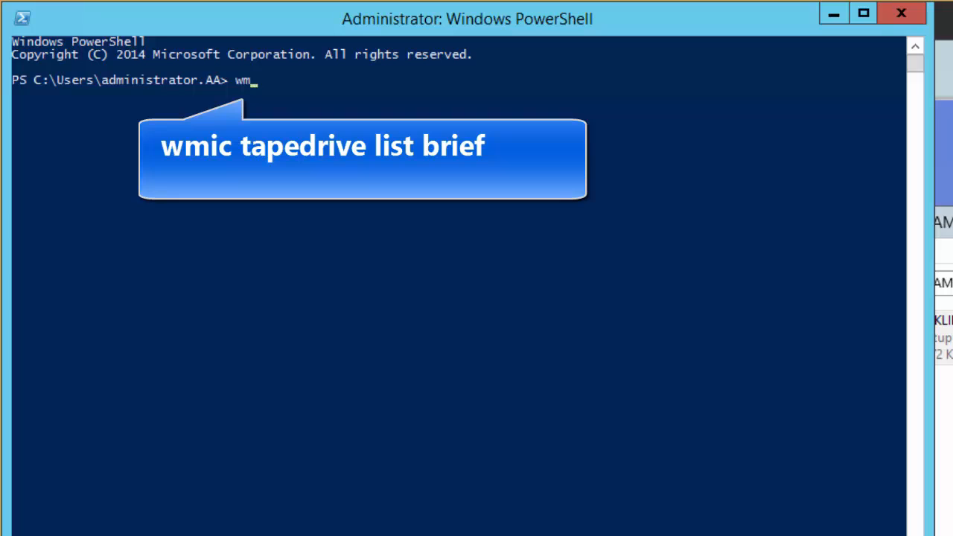
text( tapedrive li)
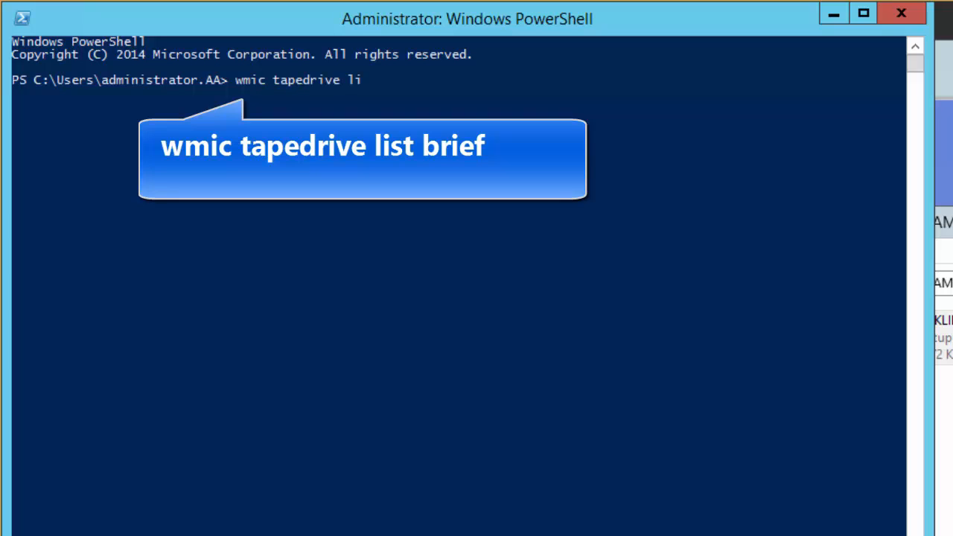
text(st brief)
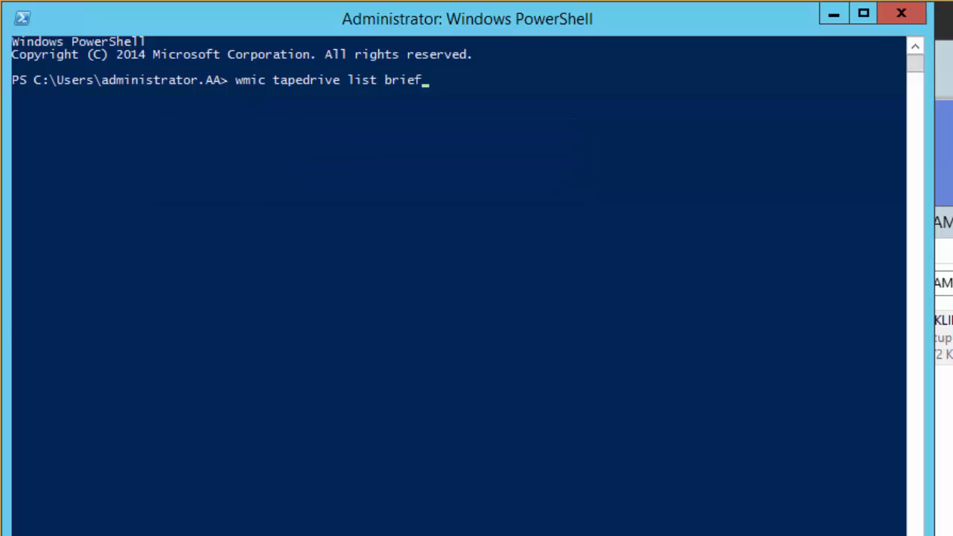
key(Return)
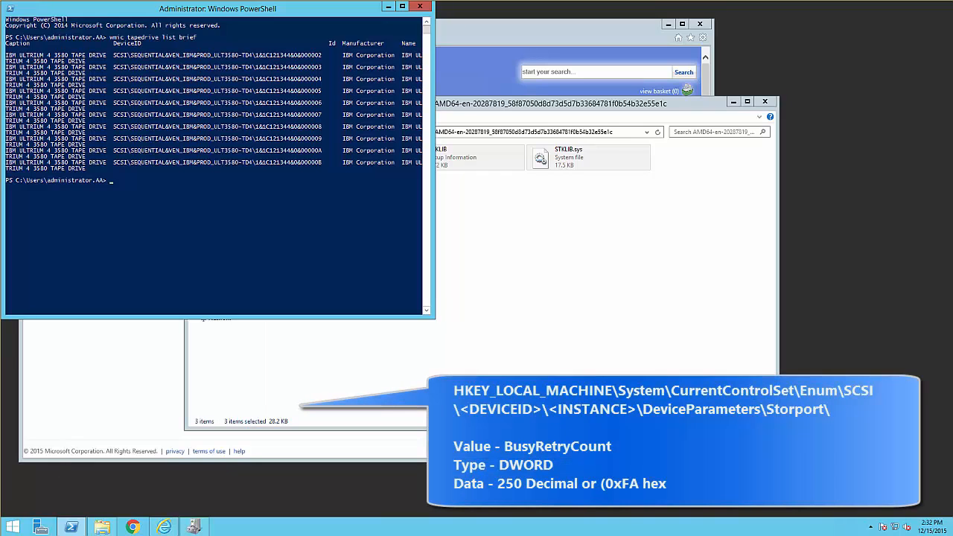
Step: In regedit, open the first IBM ULT3580-TD4 instance's Device Parameters under SYSTEM\CurrentControlSet\Enum\SCSI
right_click(15, 527)
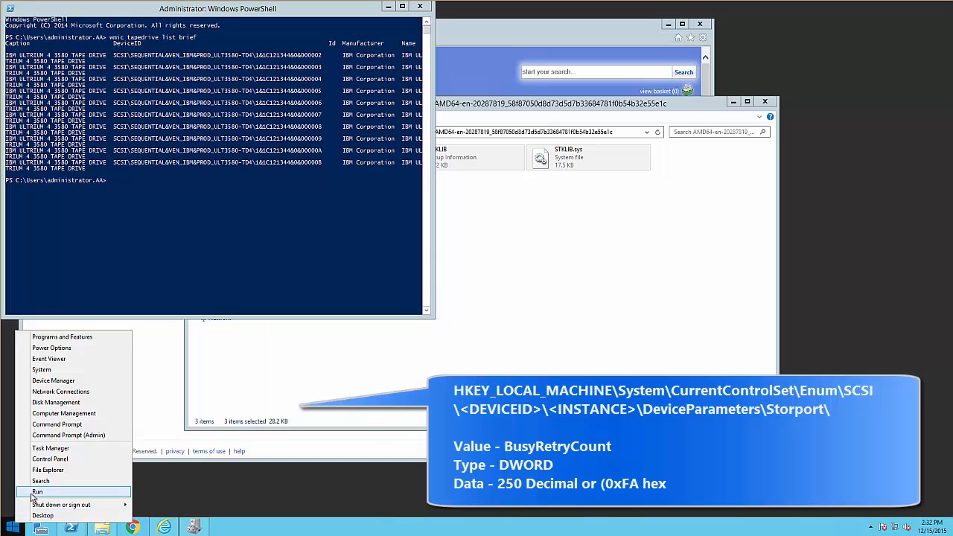
click(41, 495)
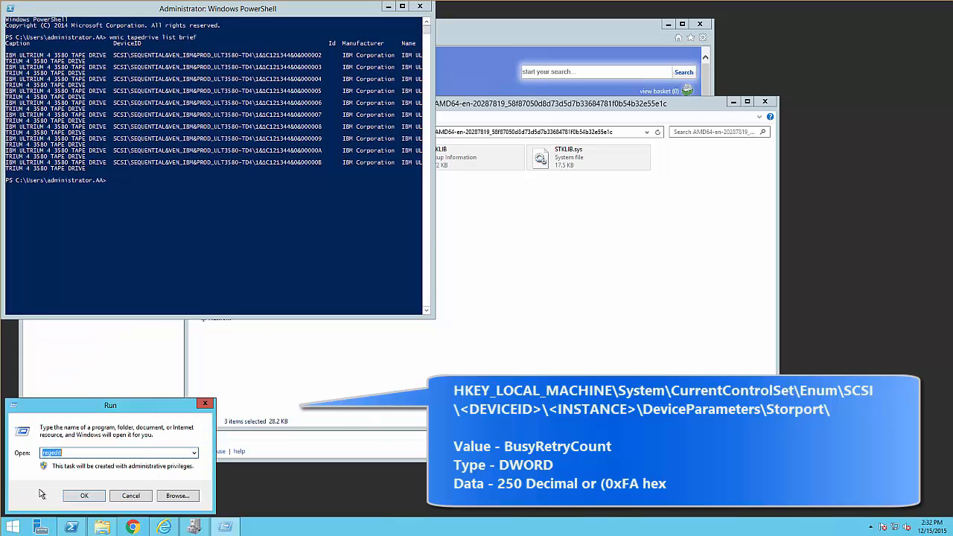
click(81, 496)
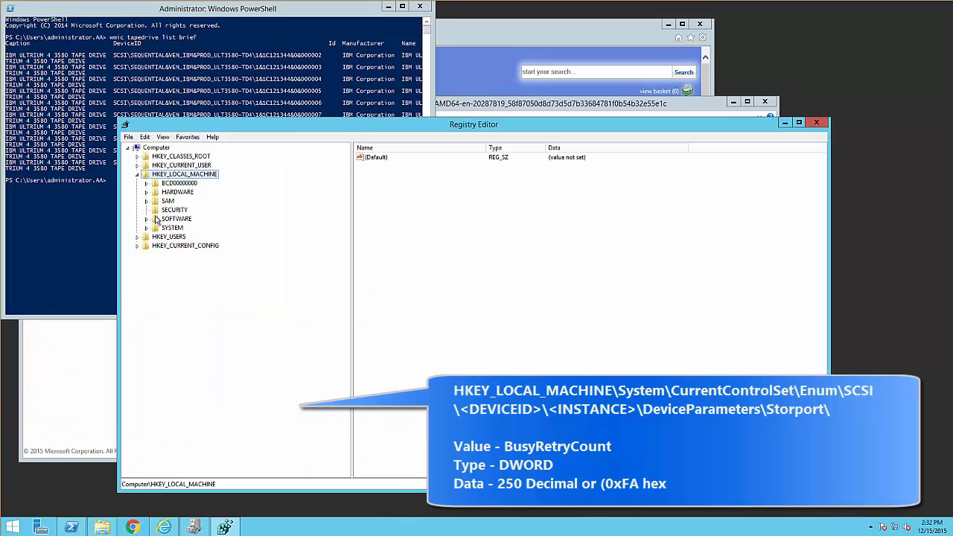
click(146, 228)
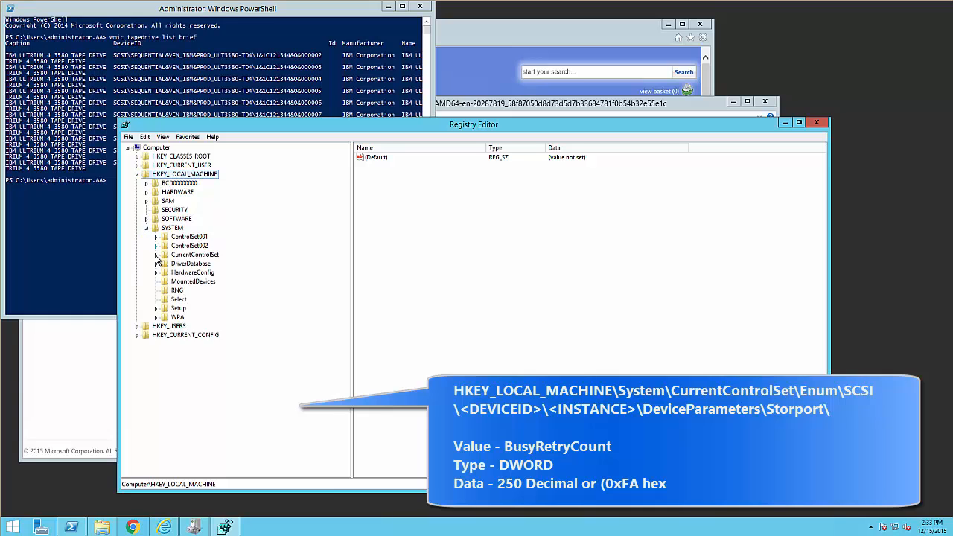
click(156, 256)
click(165, 273)
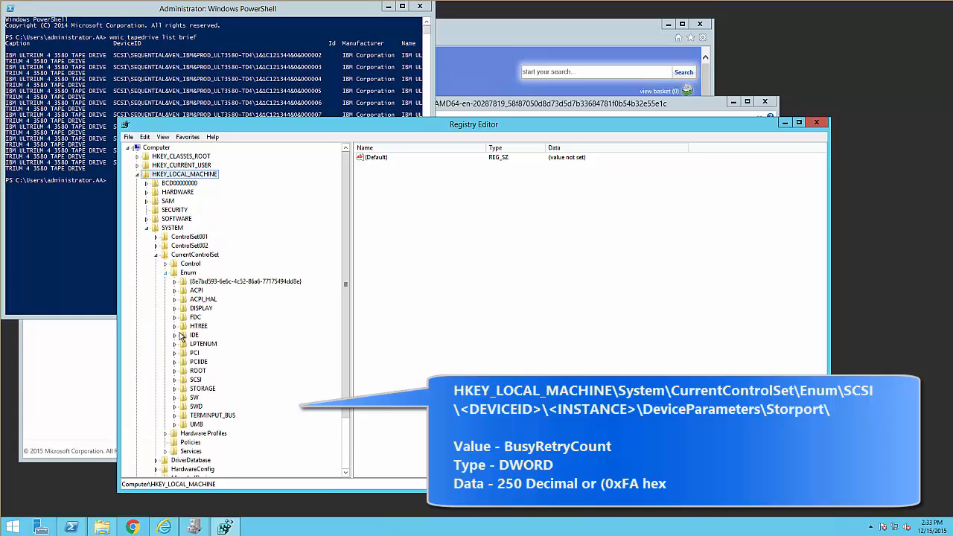
click(175, 380)
click(185, 425)
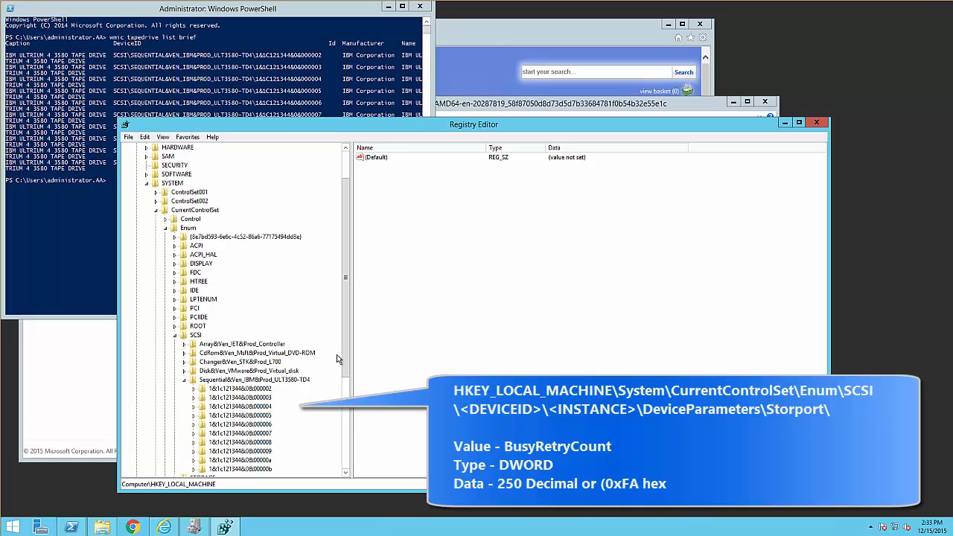
scroll(257, 339, down, 6)
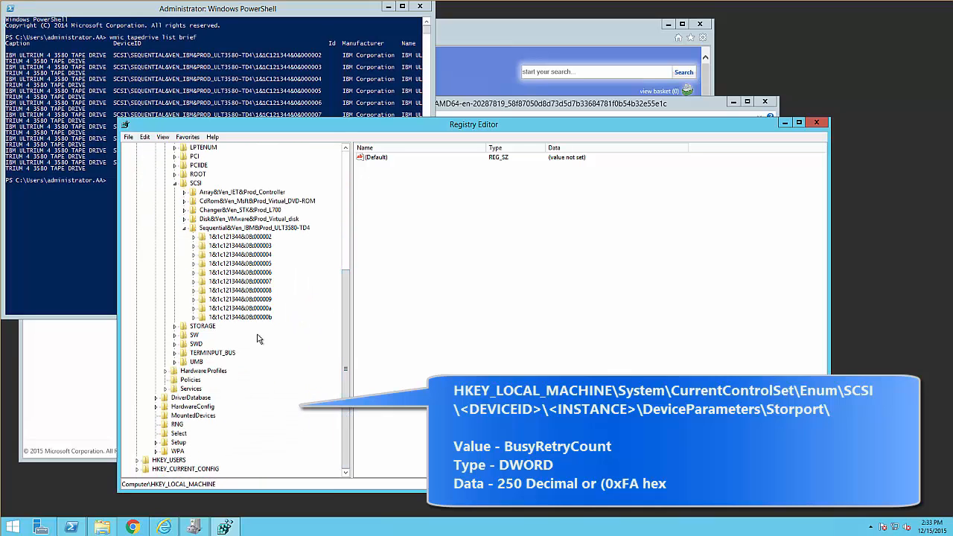
click(193, 237)
click(203, 246)
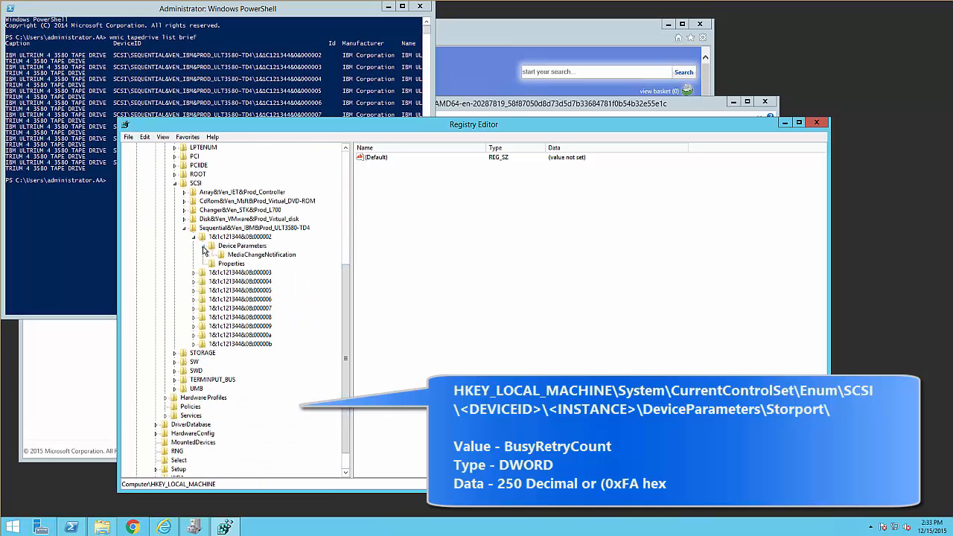
click(242, 245)
Step: Create a Storport subkey under Device Parameters
right_click(385, 222)
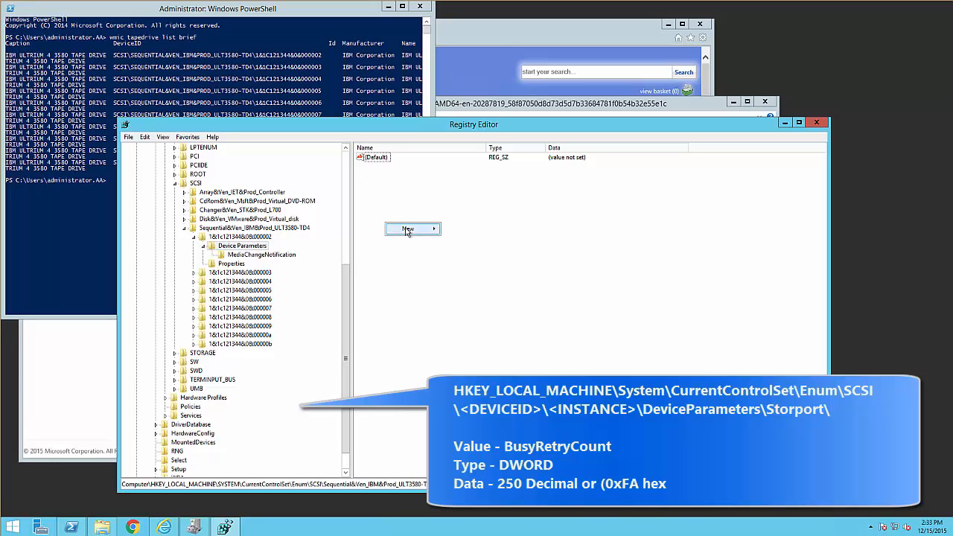
mouse_move(421, 229)
click(455, 229)
text(S)
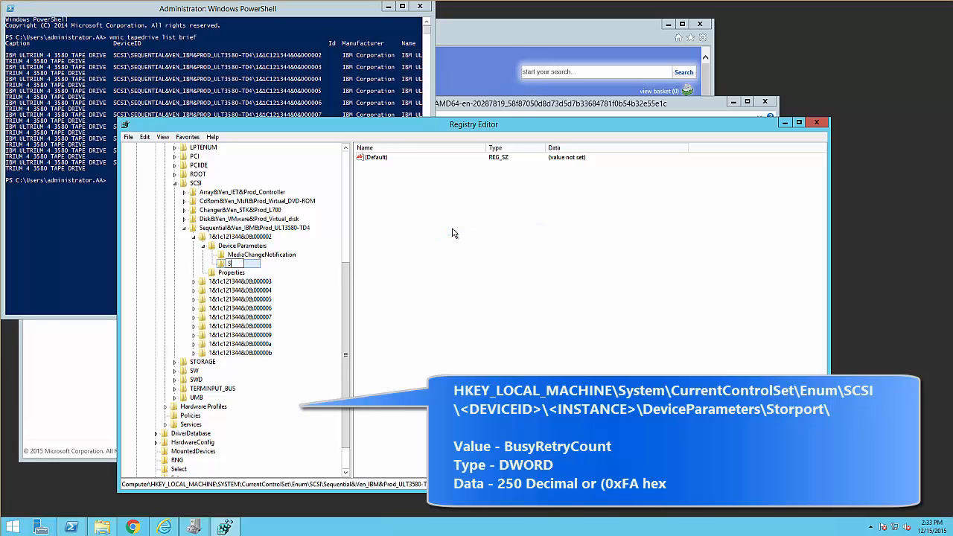
text(torport)
key(Return)
Step: Add a BusyRetryCount DWORD set to 250 (0xfa) in the Storport key
right_click(369, 199)
mouse_move(412, 207)
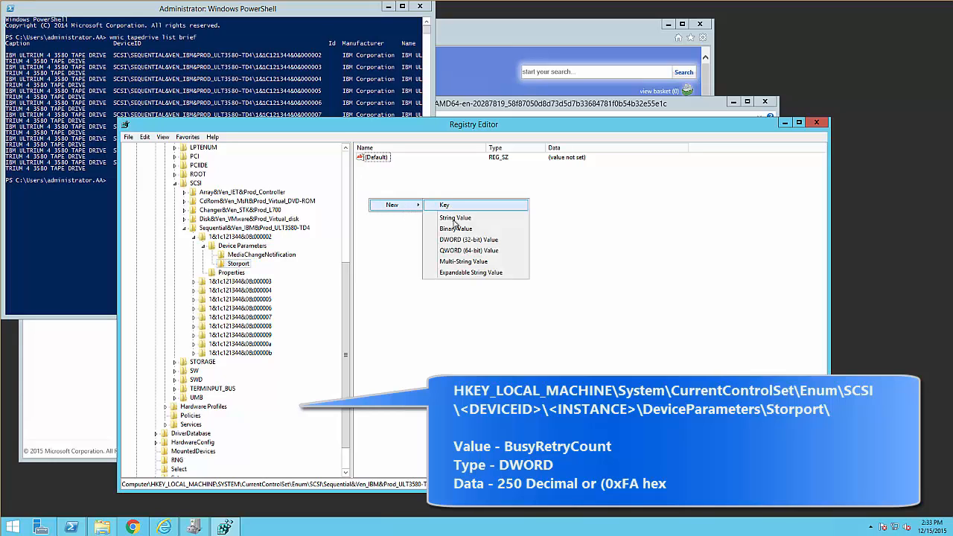
click(456, 242)
text(Busy)
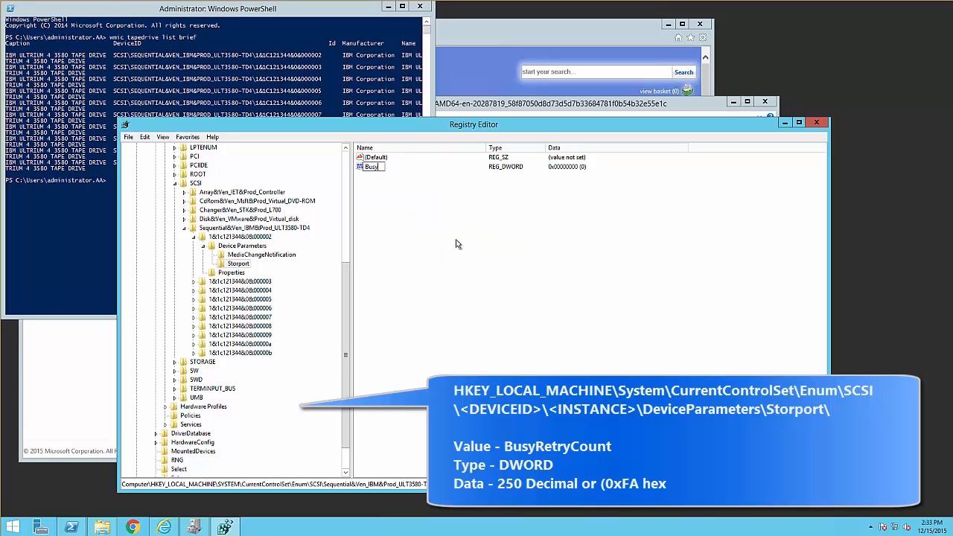
text(RetryCount)
key(Return)
key(Return)
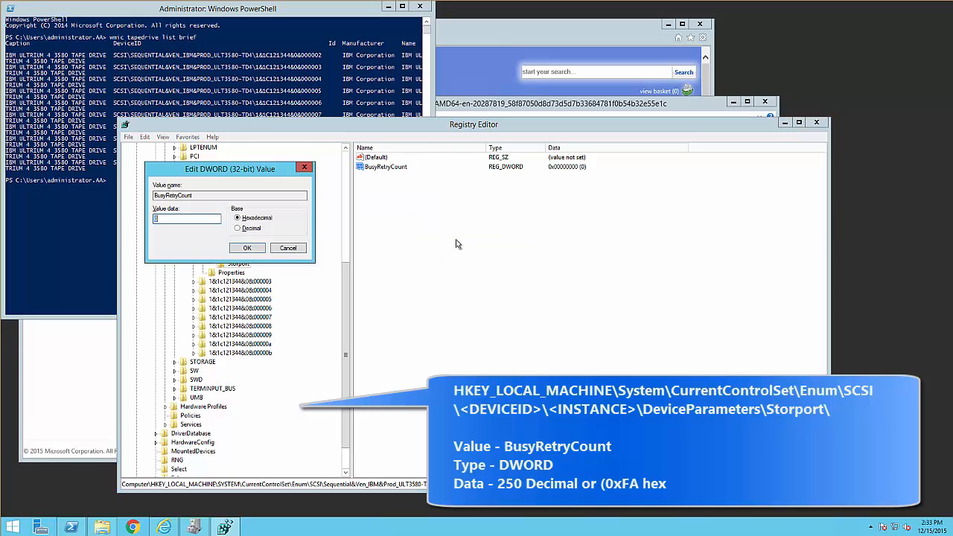
key(Return)
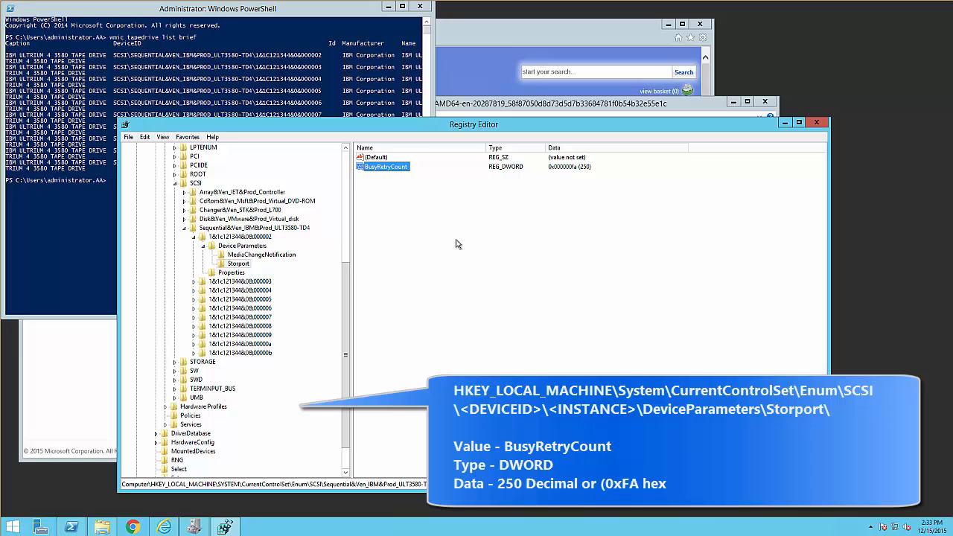
click(194, 282)
Step: Create a Storport key under Device Parameters of tape drive instance 000003
click(203, 290)
click(223, 290)
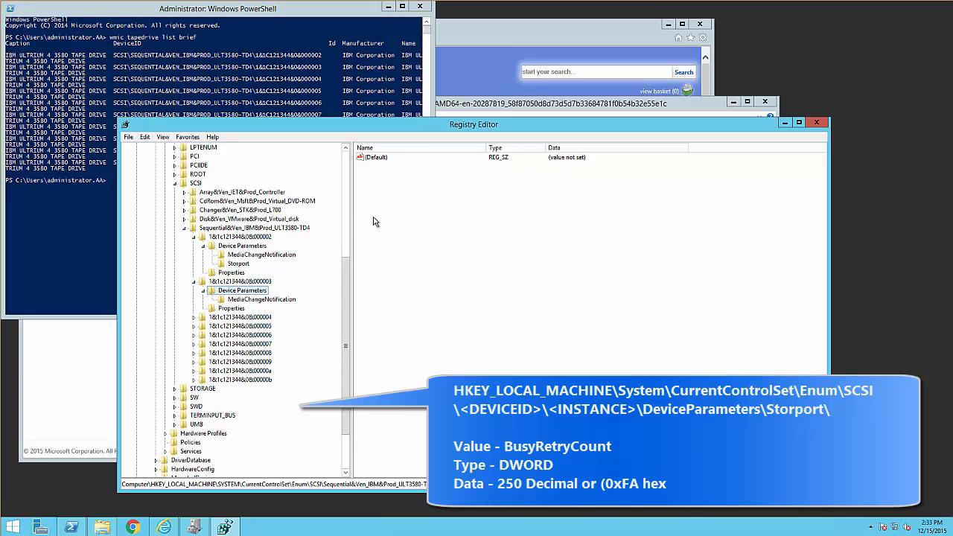
right_click(374, 218)
mouse_move(416, 227)
click(448, 223)
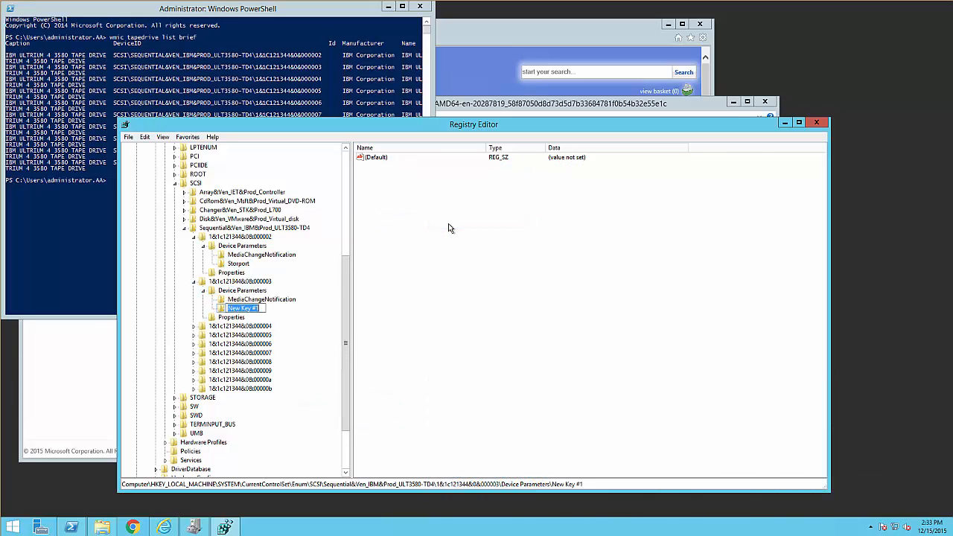
text(Storport)
key(Return)
Step: Add a BusyRetryCount DWORD to Storport with hex data fa (250)
right_click(369, 205)
mouse_move(385, 213)
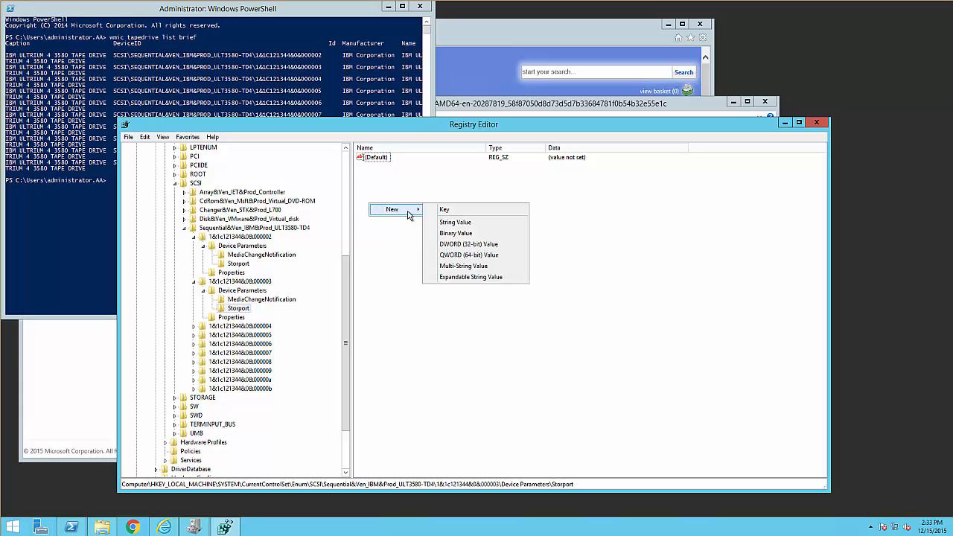
click(452, 245)
text(Busy)
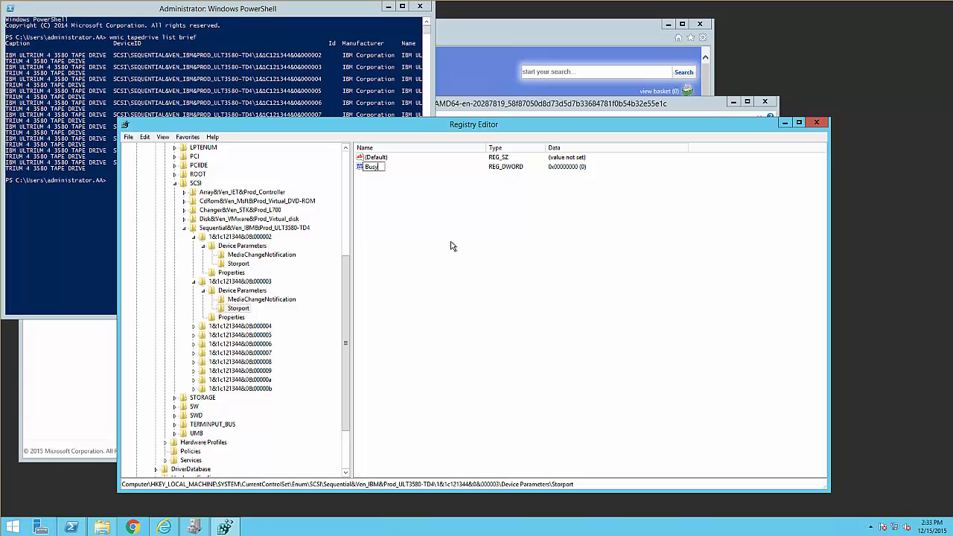
text(RetryCount)
key(Return)
key(Return)
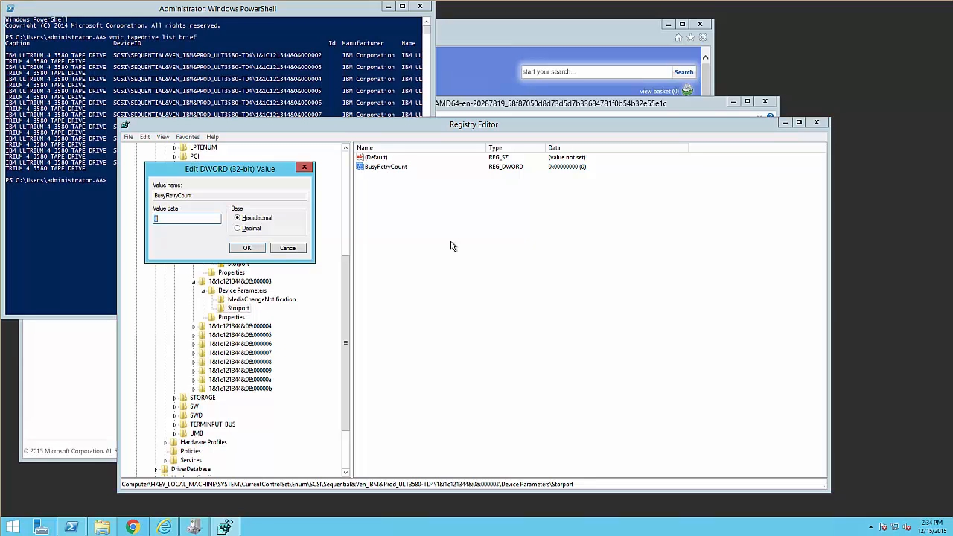
text(fa)
key(Return)
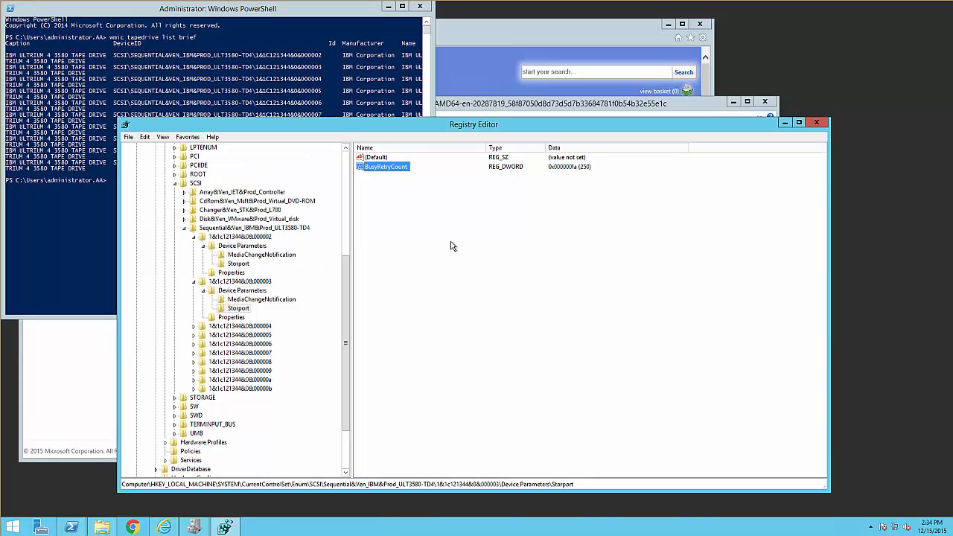
click(193, 327)
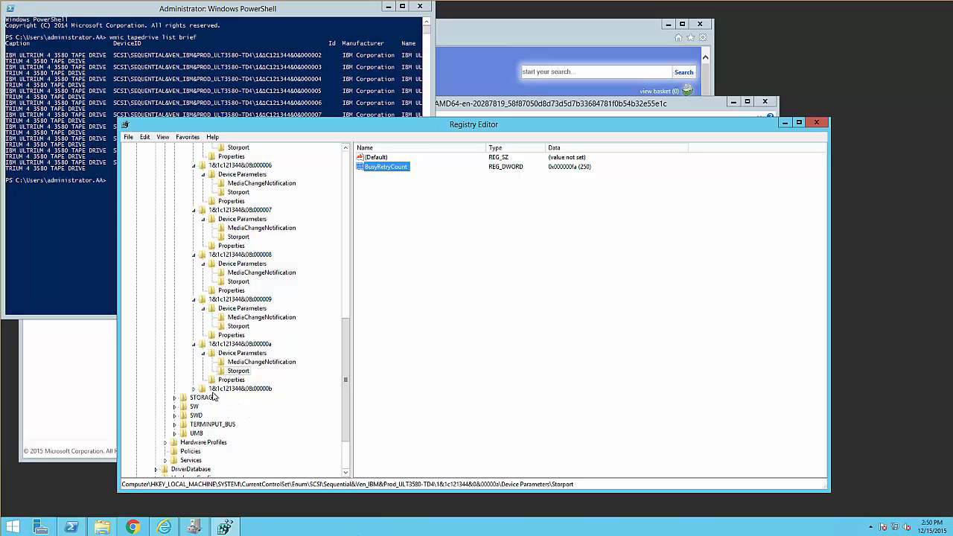
Step: Create a Storport key under Device Parameters of tape drive instance 00000b
click(194, 388)
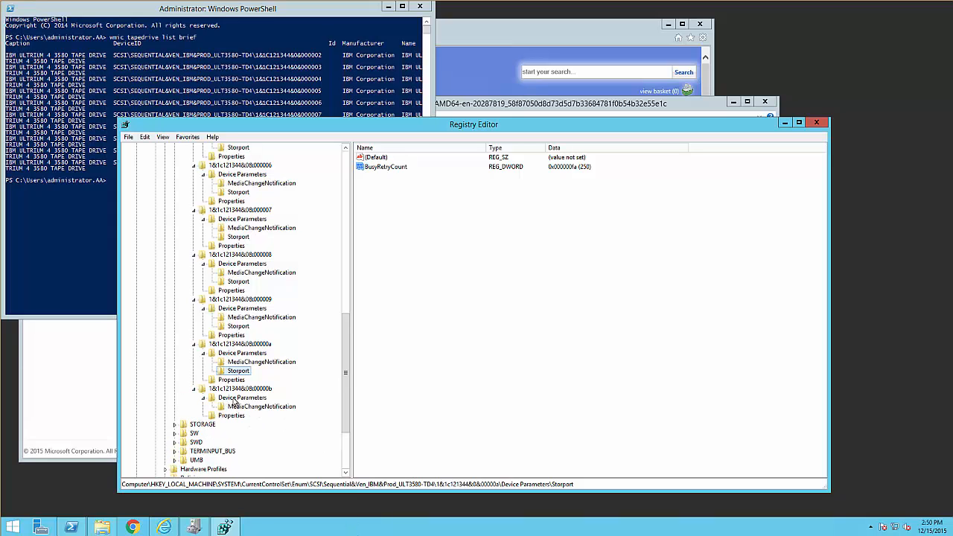
click(242, 397)
right_click(384, 248)
mouse_move(393, 256)
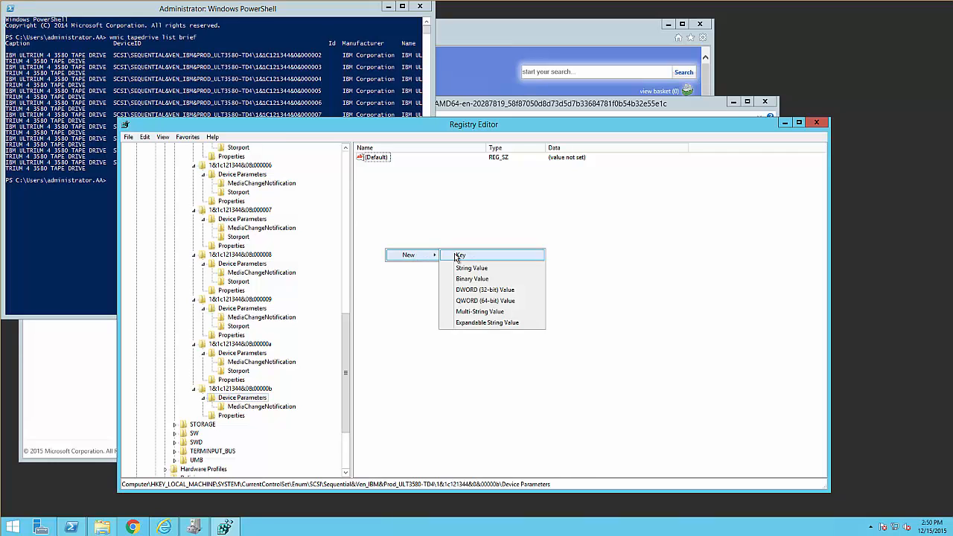
click(458, 256)
text(Storport)
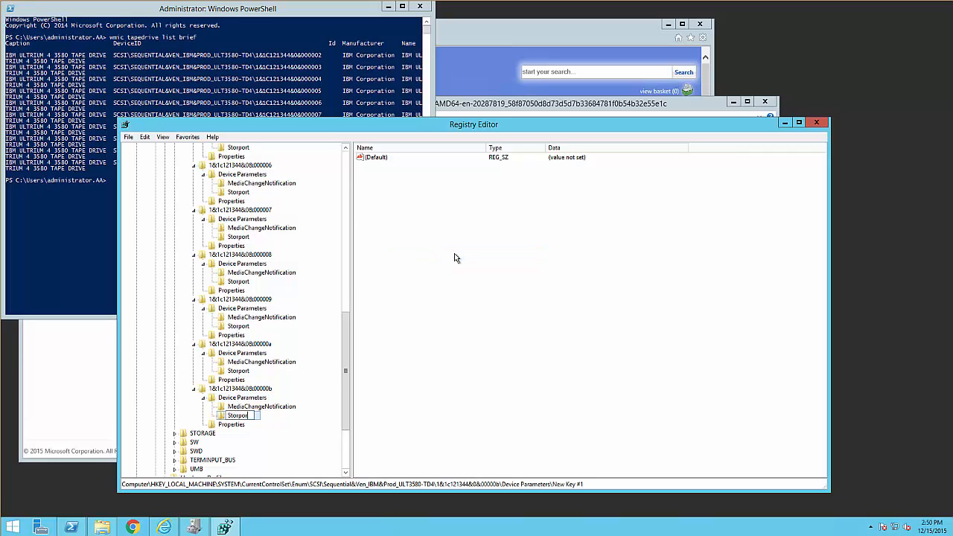
key(Return)
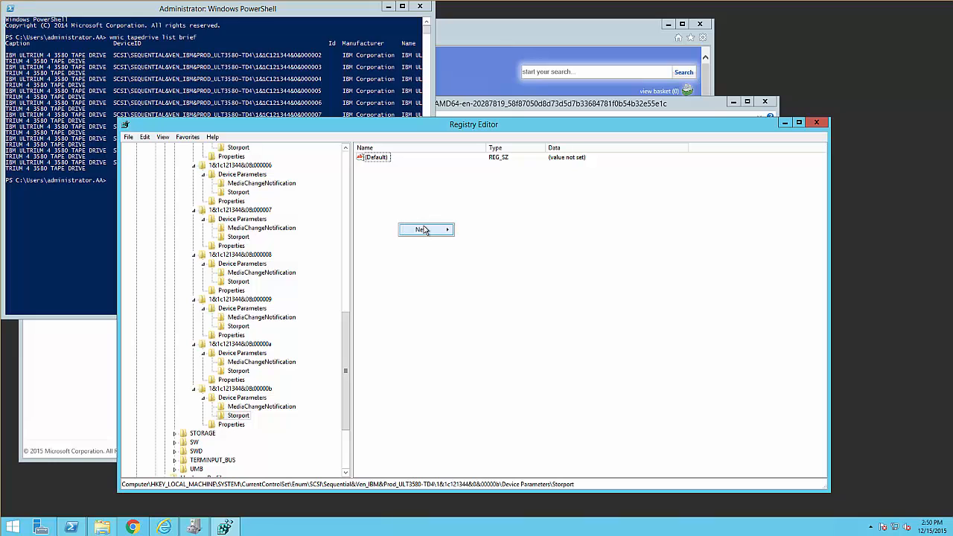
Step: Give instance 00000b's Storport key a BusyRetryCount DWORD of hex fa (250)
mouse_move(424, 229)
click(480, 264)
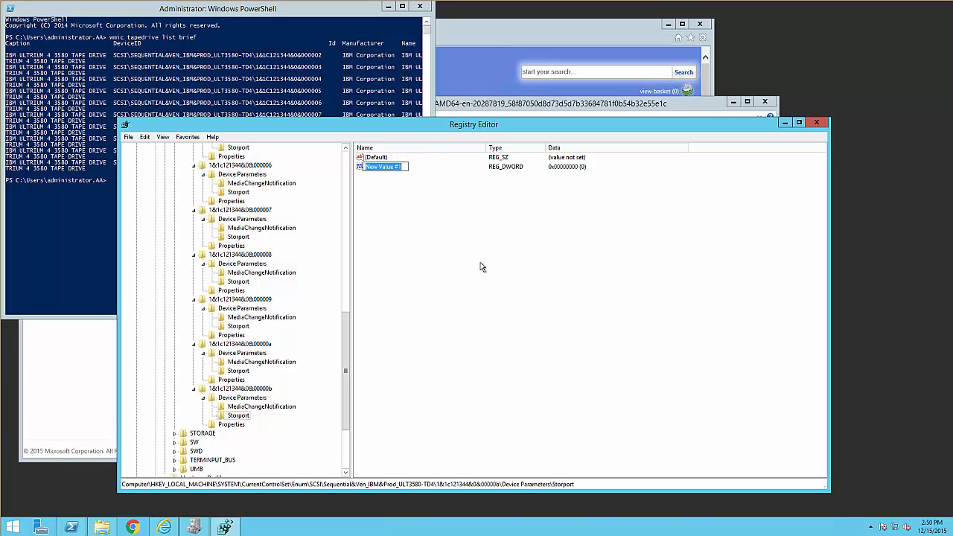
text(BusyRetryCount)
key(Return)
key(Return)
text(fa)
key(Return)
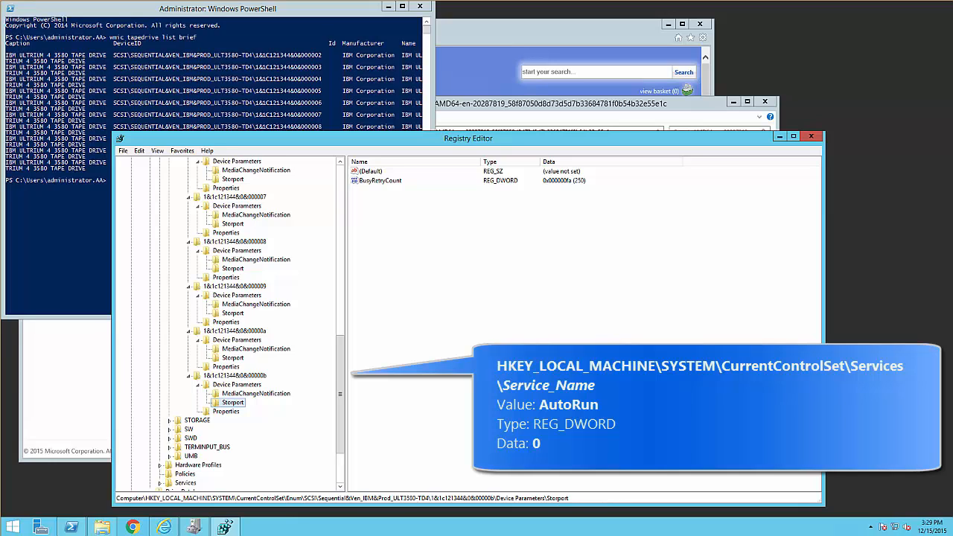
Step: In Device Manager, view the first IBM ULTRIUM 4 3580 tape drive's driver files (ibmtp2k12.sys, ibmtpft2k12.sys)
right_click(9, 528)
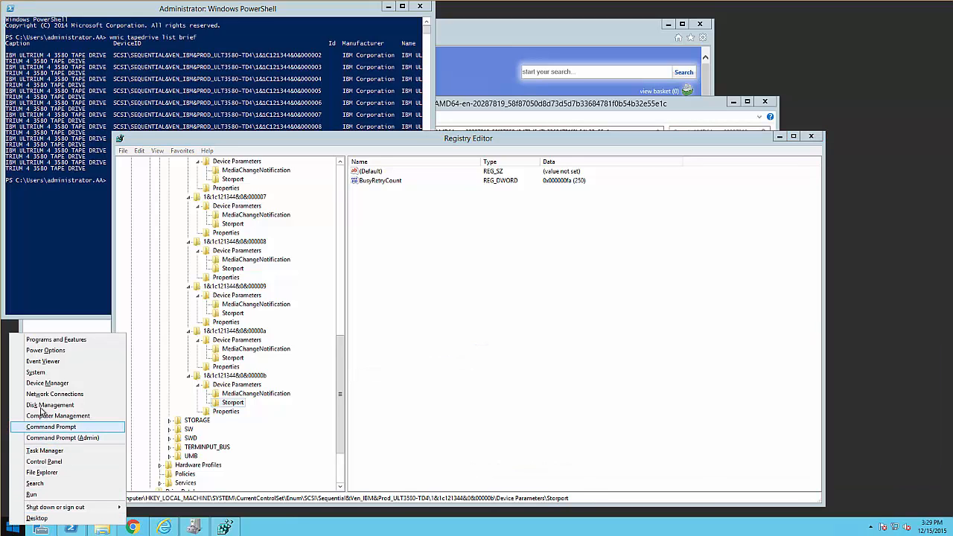
click(46, 384)
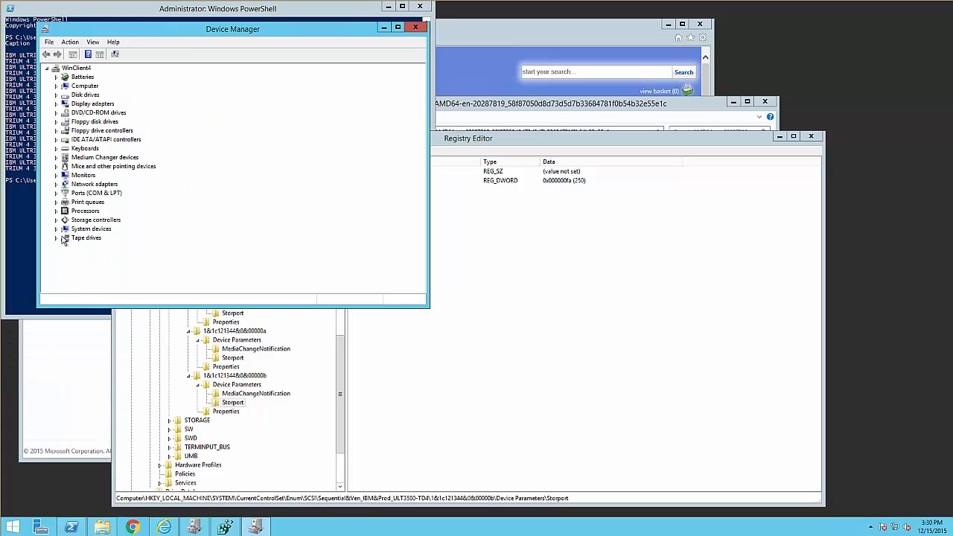
click(56, 238)
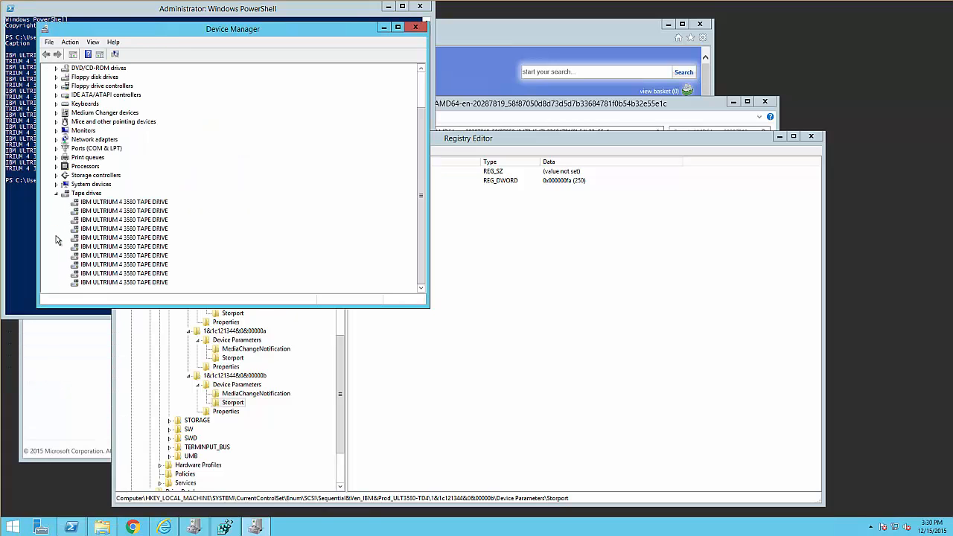
right_click(102, 206)
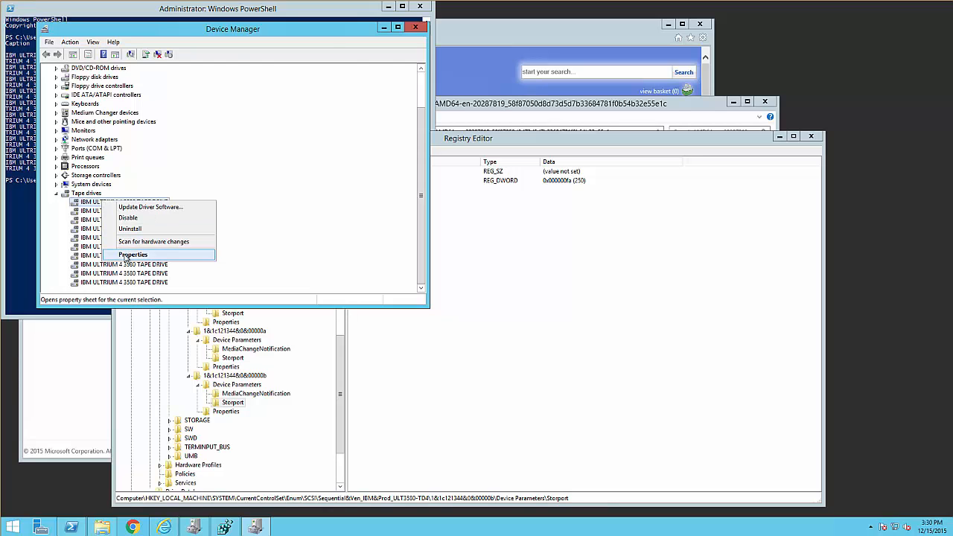
click(125, 255)
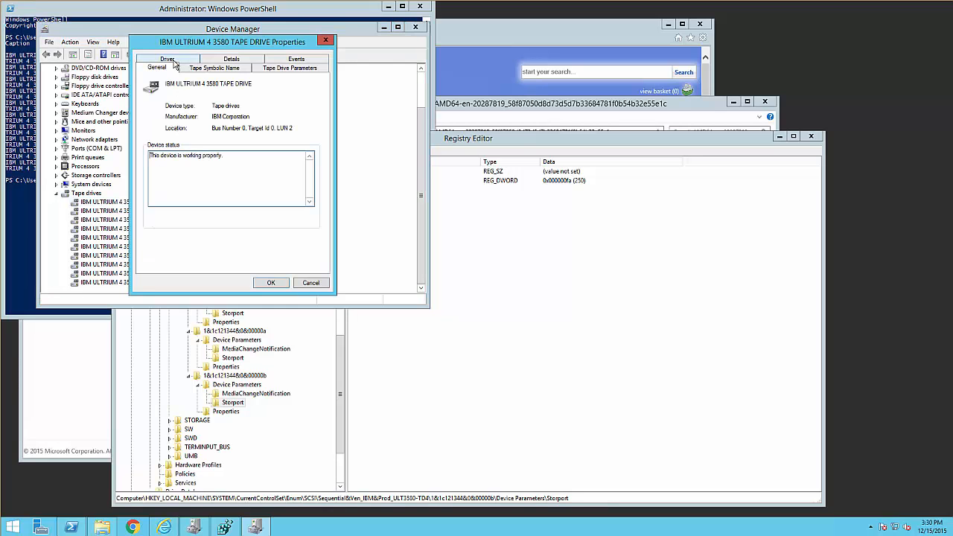
click(167, 60)
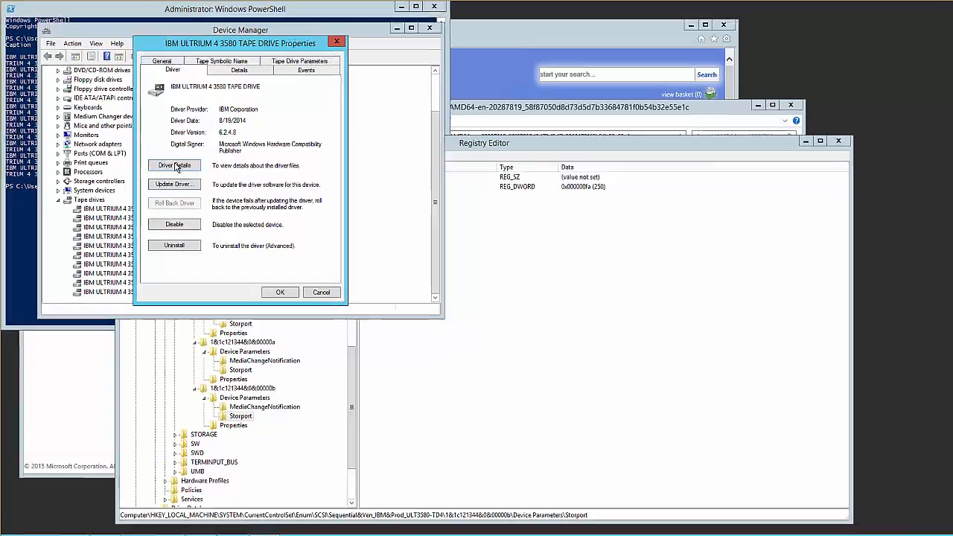
click(175, 166)
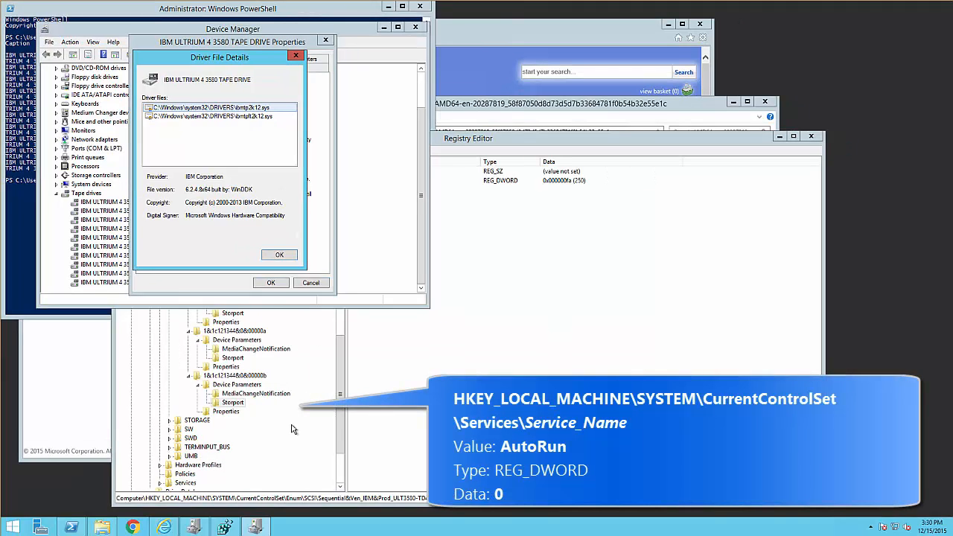
Step: Back in Registry Editor, expand HKLM\SYSTEM\CurrentControlSet\Services and scroll to ibmtp2k12
click(338, 419)
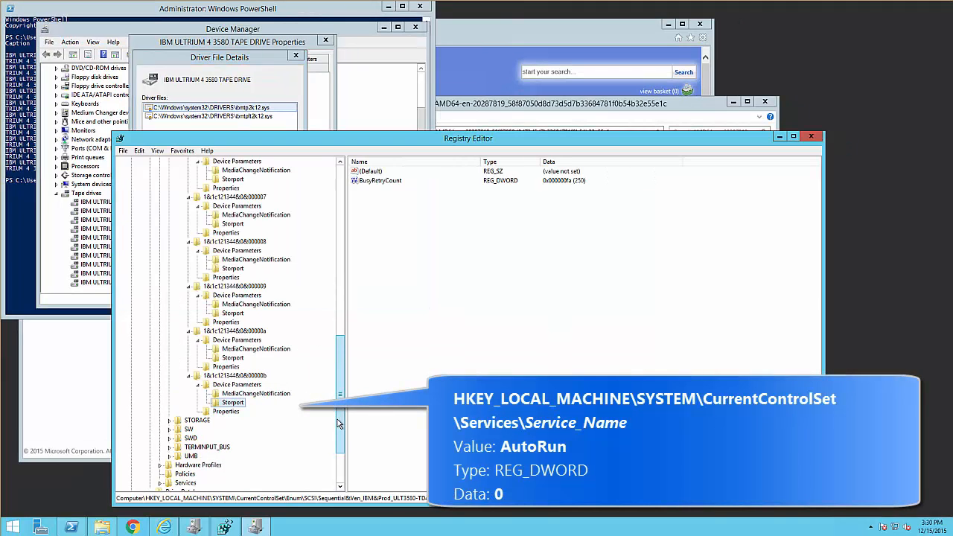
drag(337, 419, 256, 459)
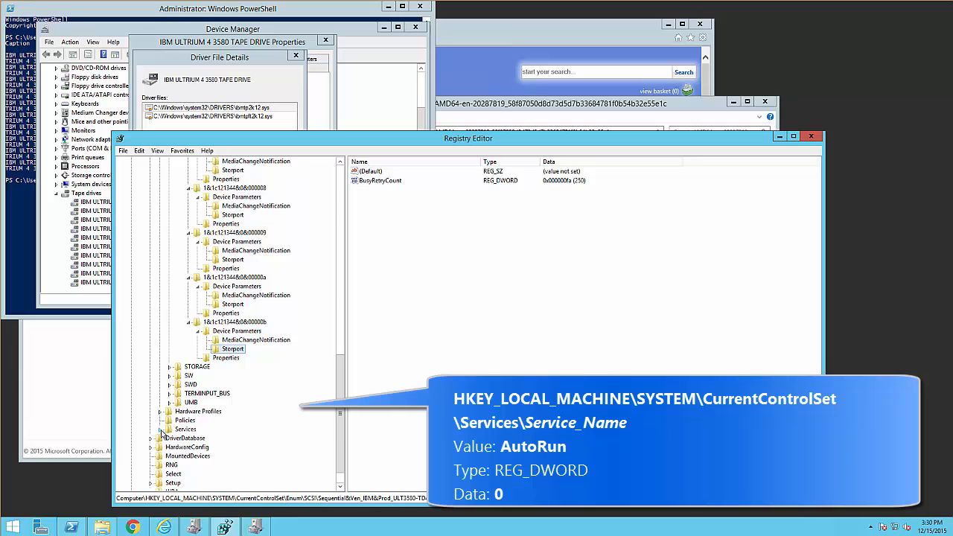
scroll(161, 432, down, 1)
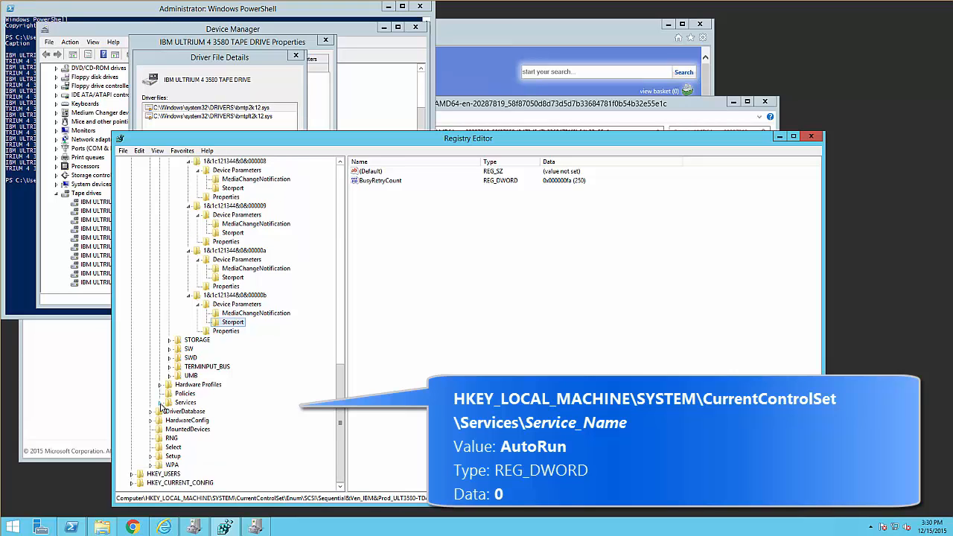
click(160, 402)
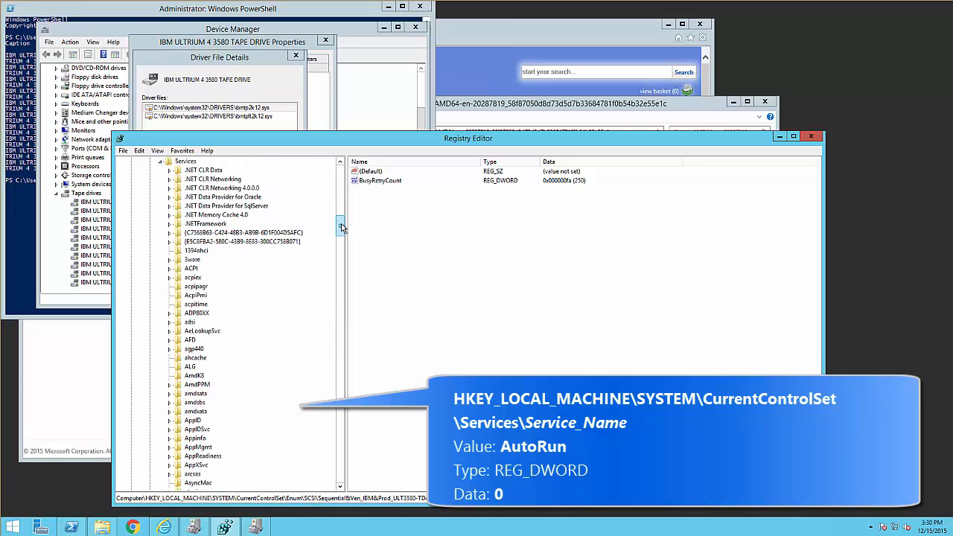
drag(341, 225, 338, 298)
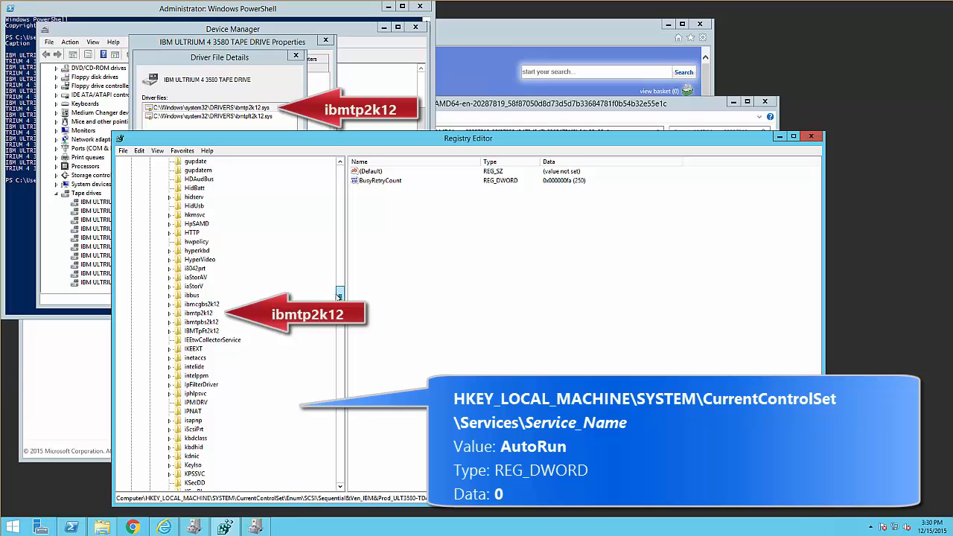
Step: Create an AutoRun DWORD (32-bit) value with data 0 in the ibmtp2k12 service key
right_click(208, 316)
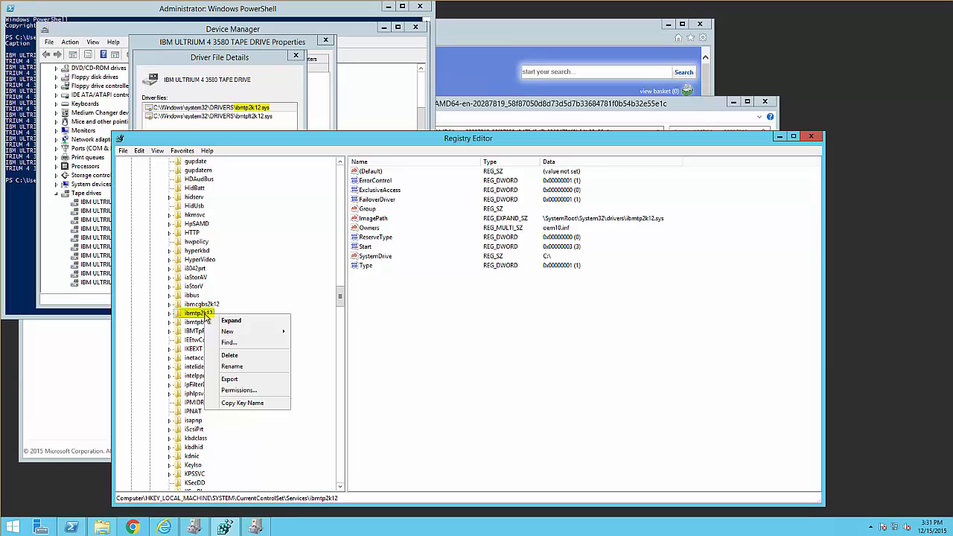
mouse_move(228, 332)
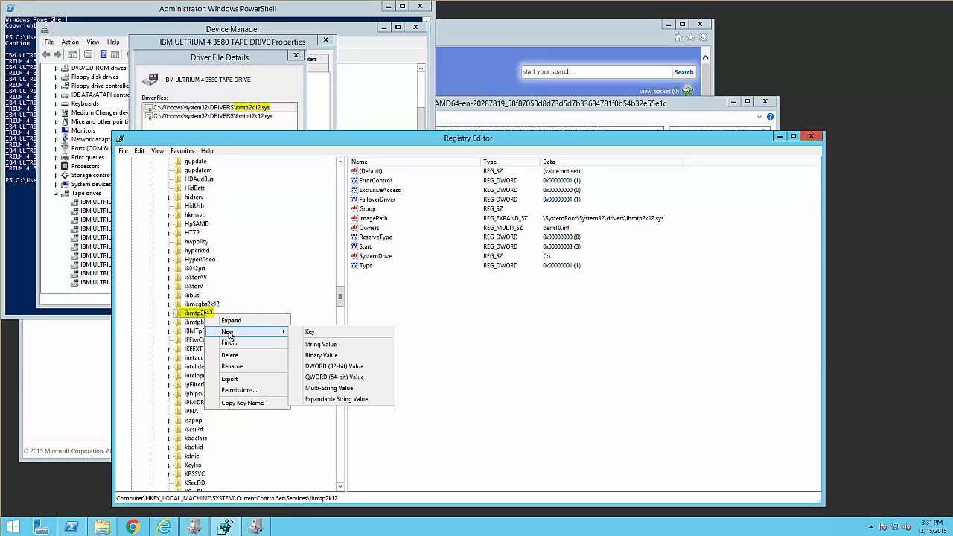
click(311, 367)
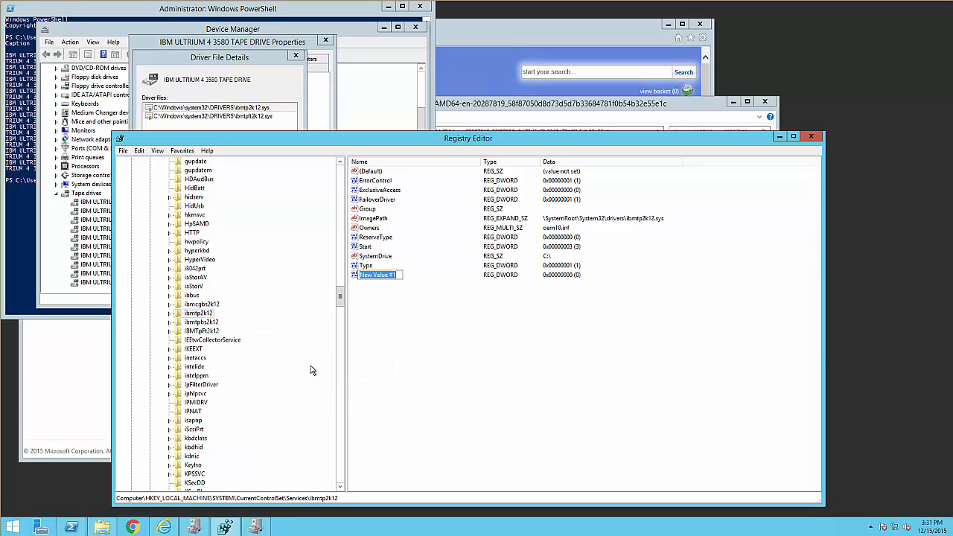
text(AutoRun)
key(Return)
key(Return)
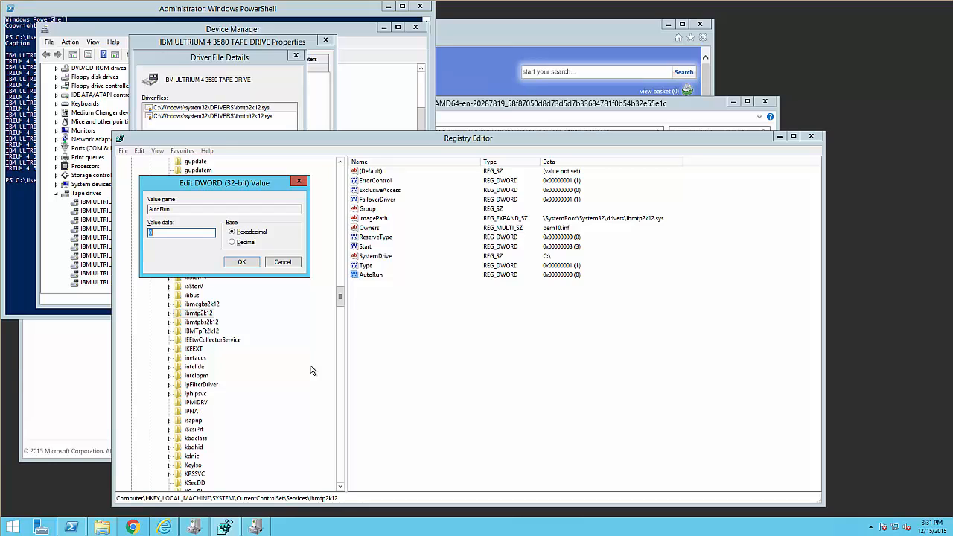
text(0)
key(Return)
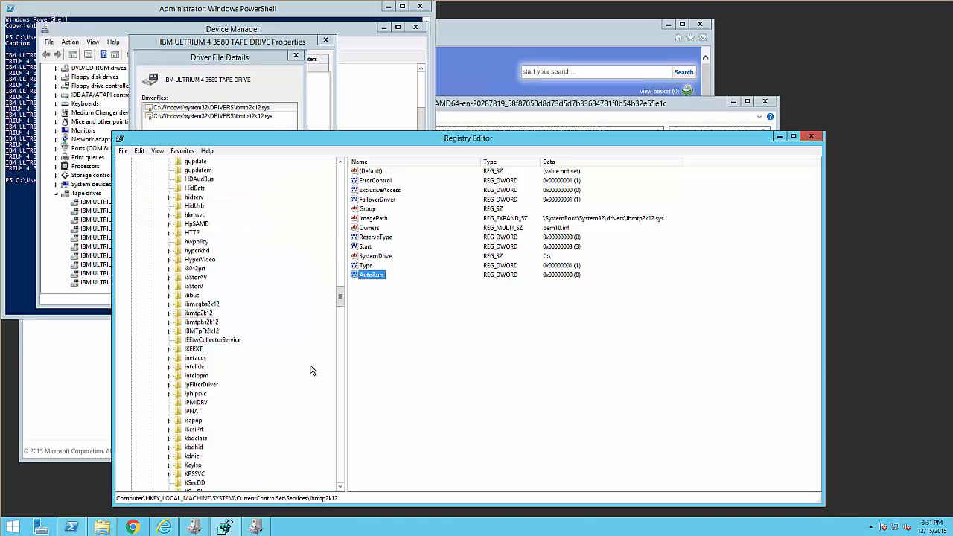